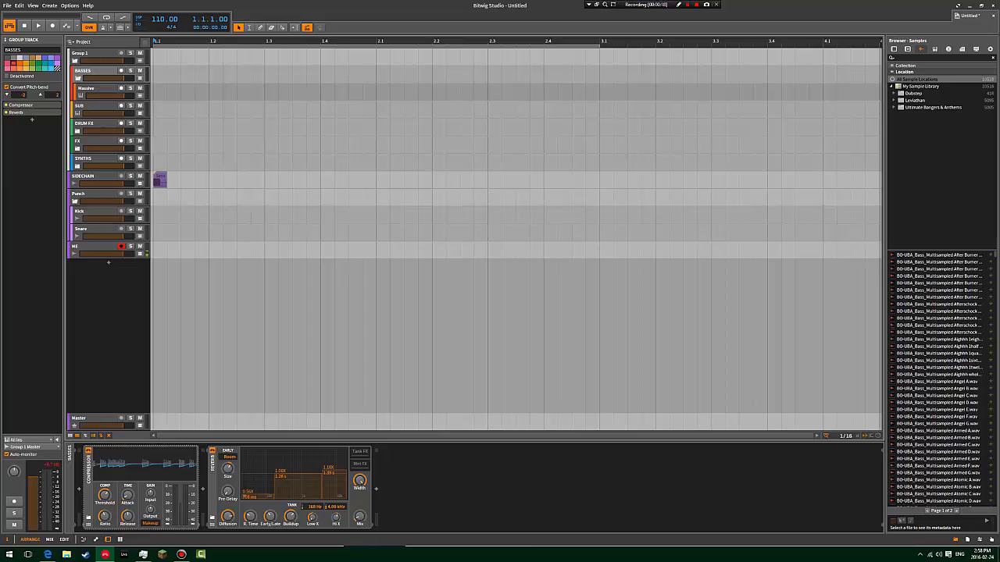
Insert an EQ-5 effect after the Massive instrument on the Massive track.
left_click(94, 89)
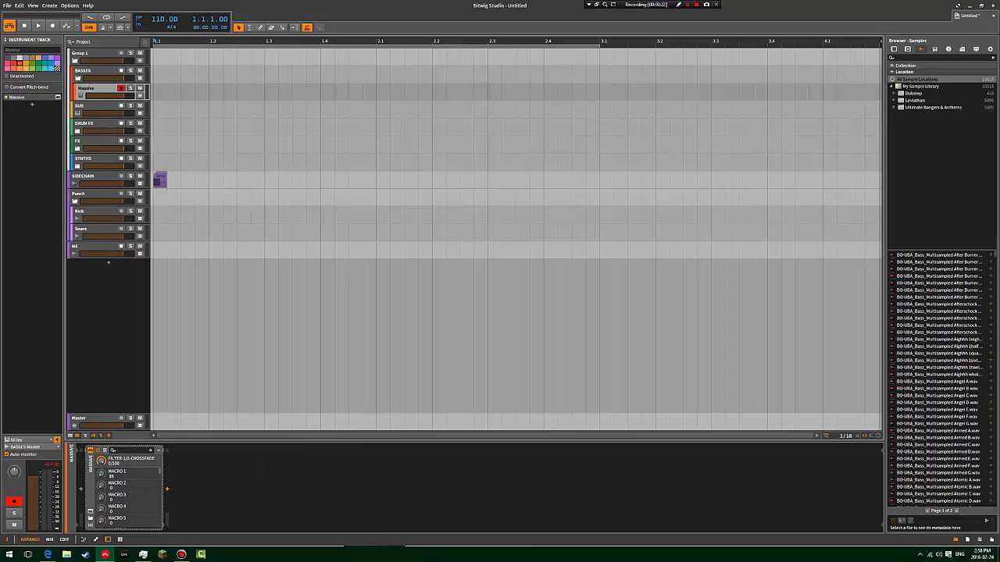
left_click(166, 489)
type("eq")
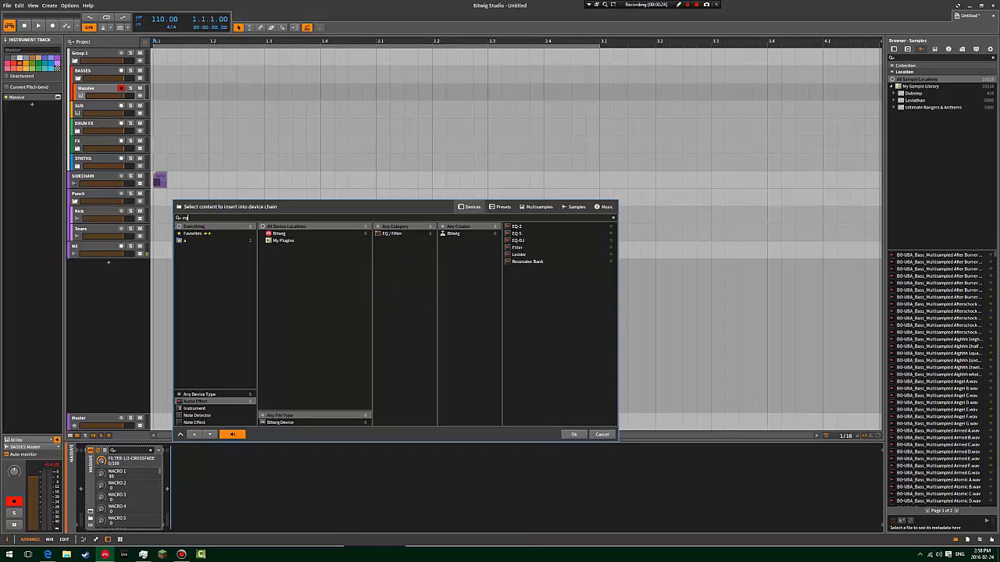
double_click(517, 234)
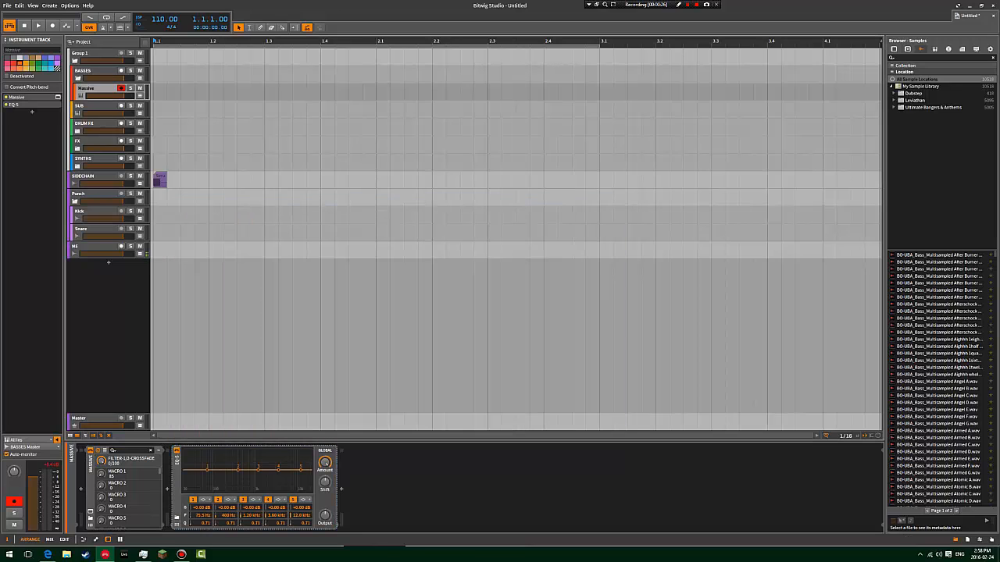
Delete the EQ-5 device from the Massive track's device chain.
left_click(178, 467)
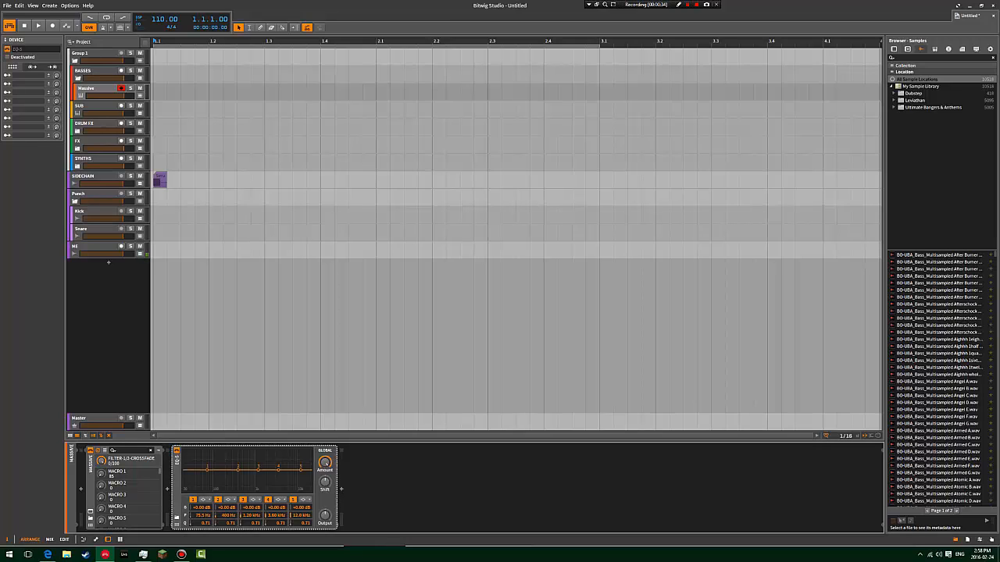
left_click(94, 88)
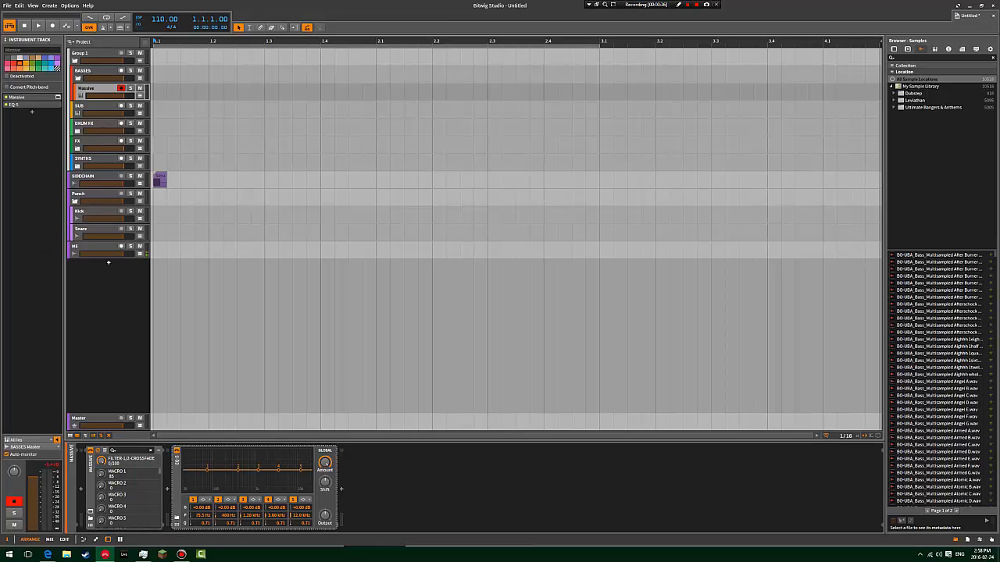
left_click(178, 483)
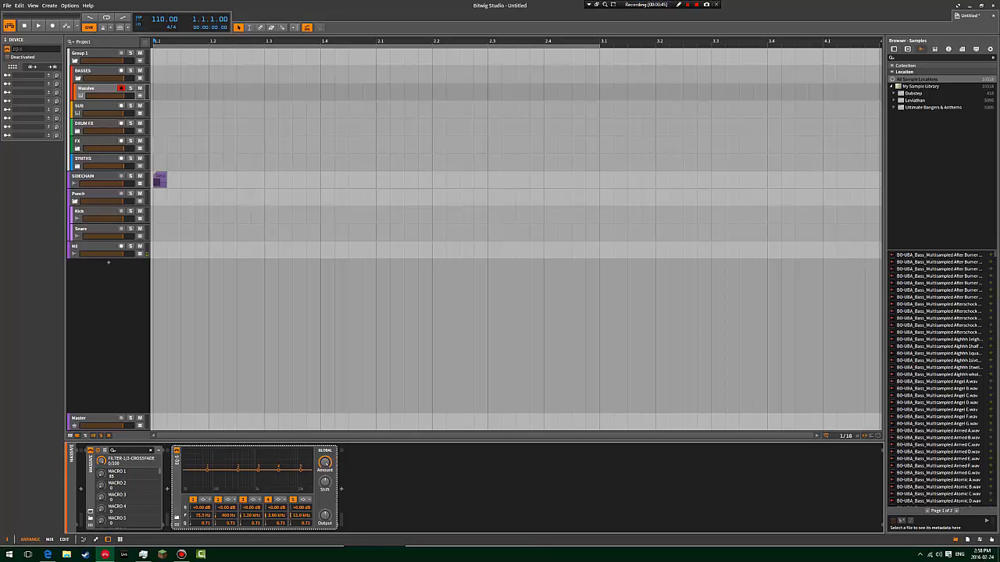
mouse_move(258, 469)
left_mouse_down()
mouse_move(220, 489)
mouse_move(258, 476)
left_mouse_up()
key("Delete")
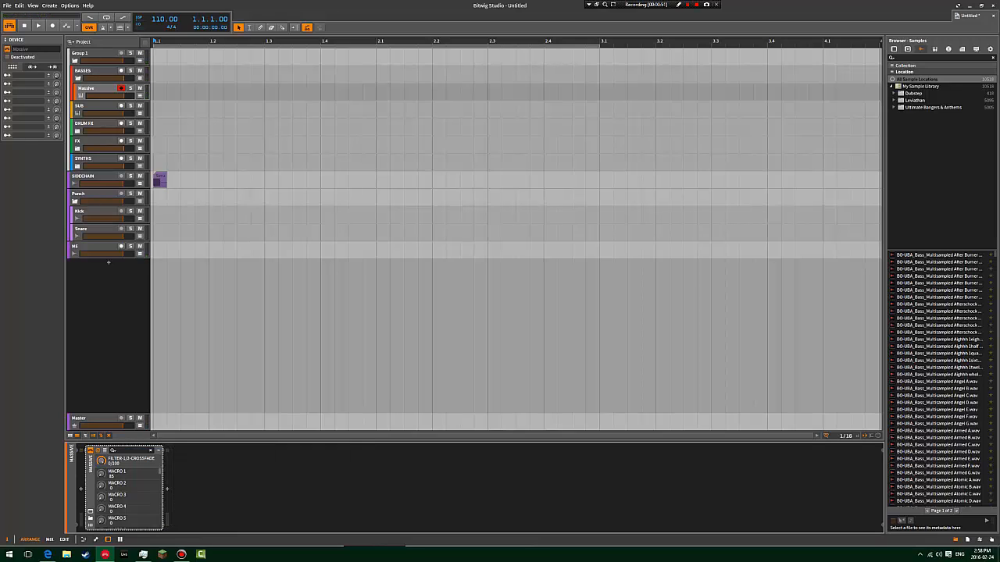
Search the audio effects for "eq" and add EQ-5 directly after the Massive instrument.
left_click(167, 489)
type("eq")
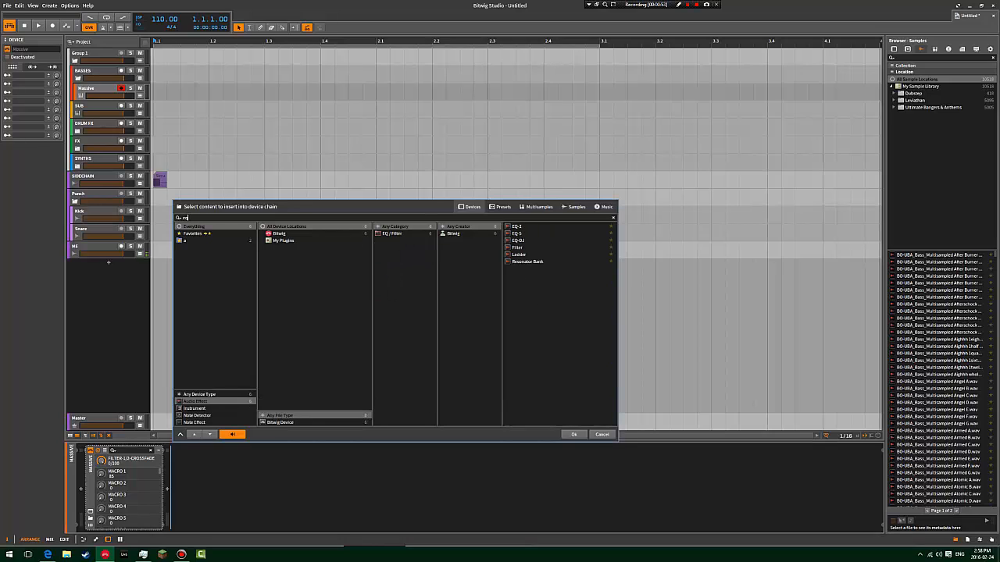
key("Down")
key("Return")
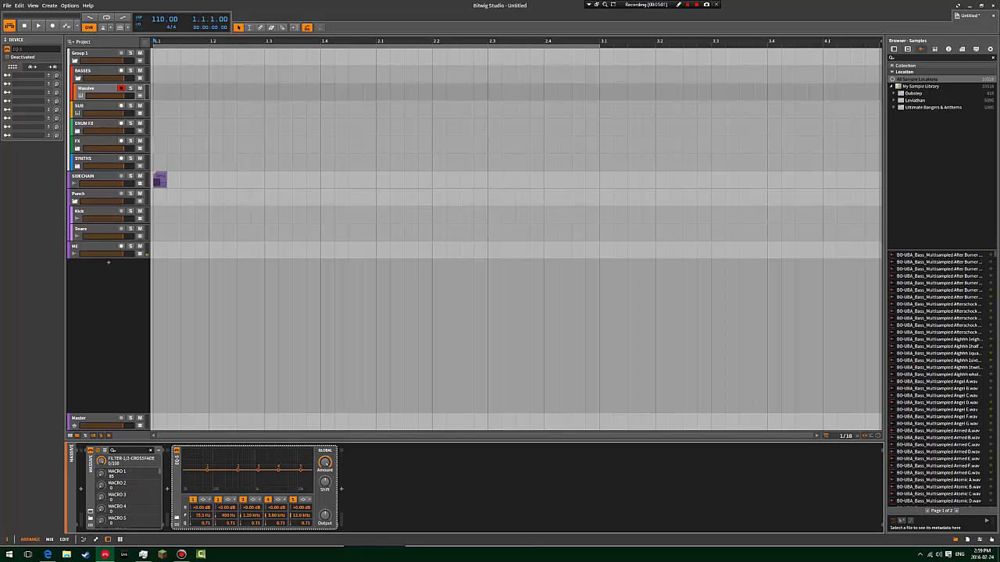
Search the audio effects for "pha" for the slot after EQ-5, and clear the search.
left_click(341, 489)
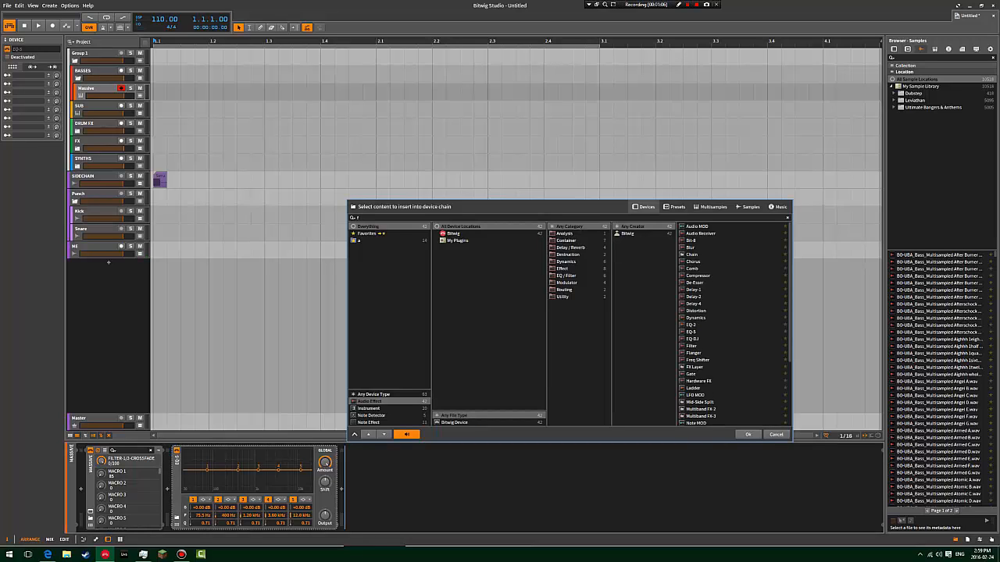
type("pha")
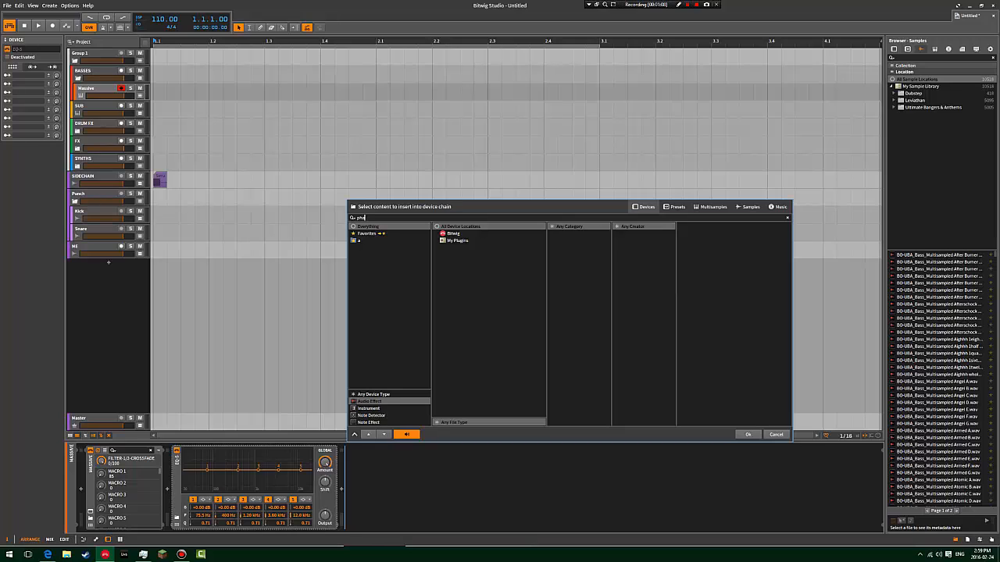
key("BackSpace")
key("BackSpace")
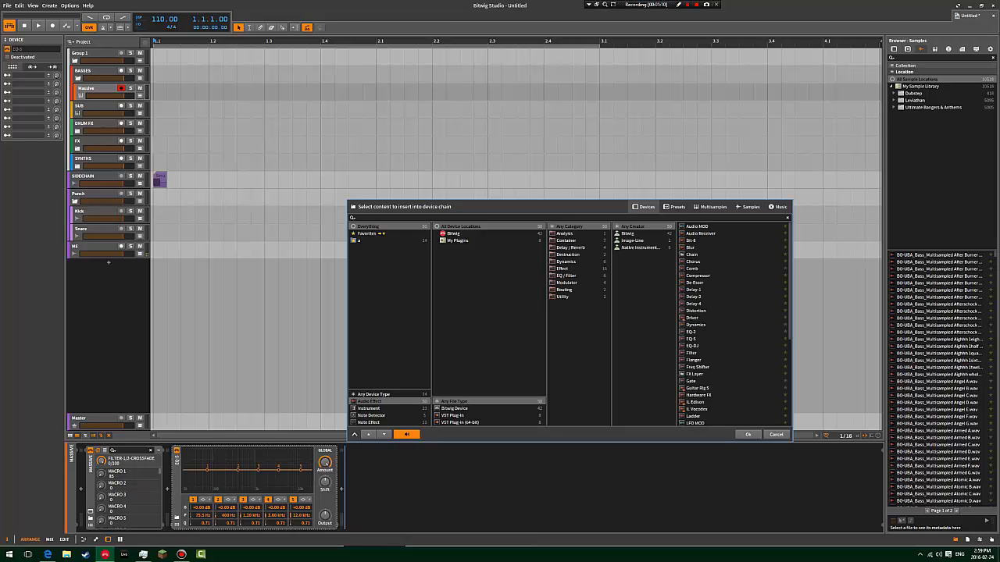
type("p")
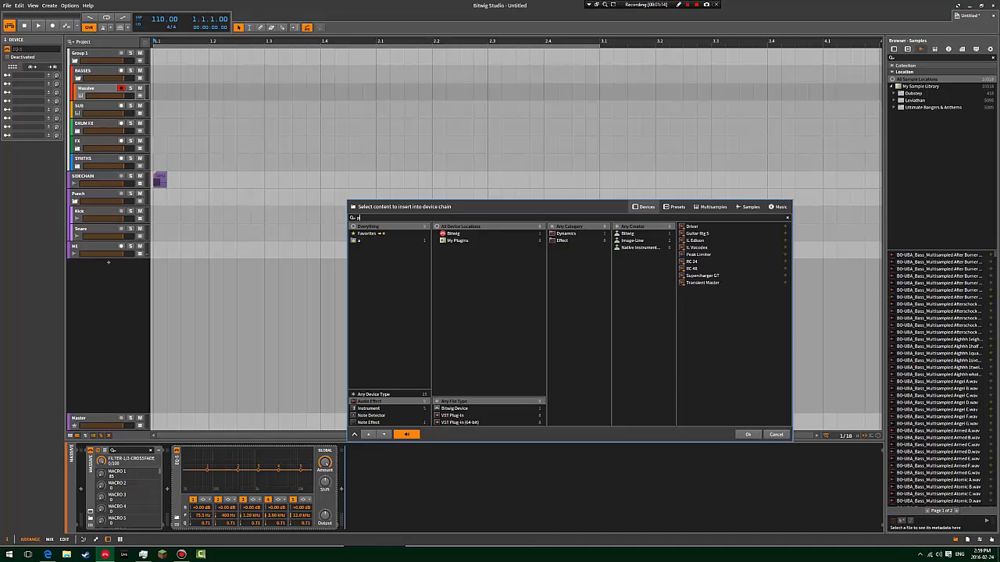
key("BackSpace")
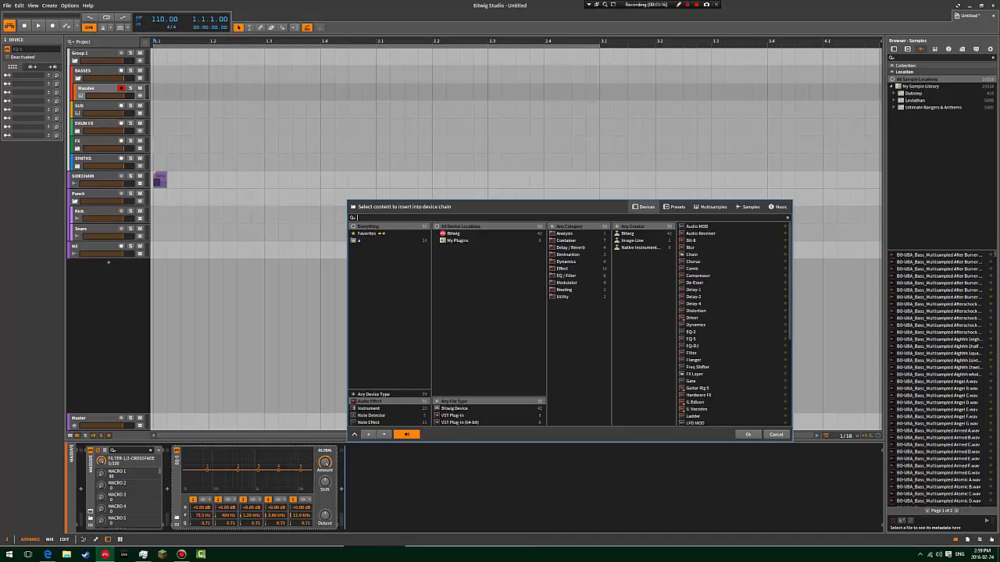
Browse the Bitwig audio effects and insert the Comb device after EQ-5.
scroll(732, 324, "down", 1)
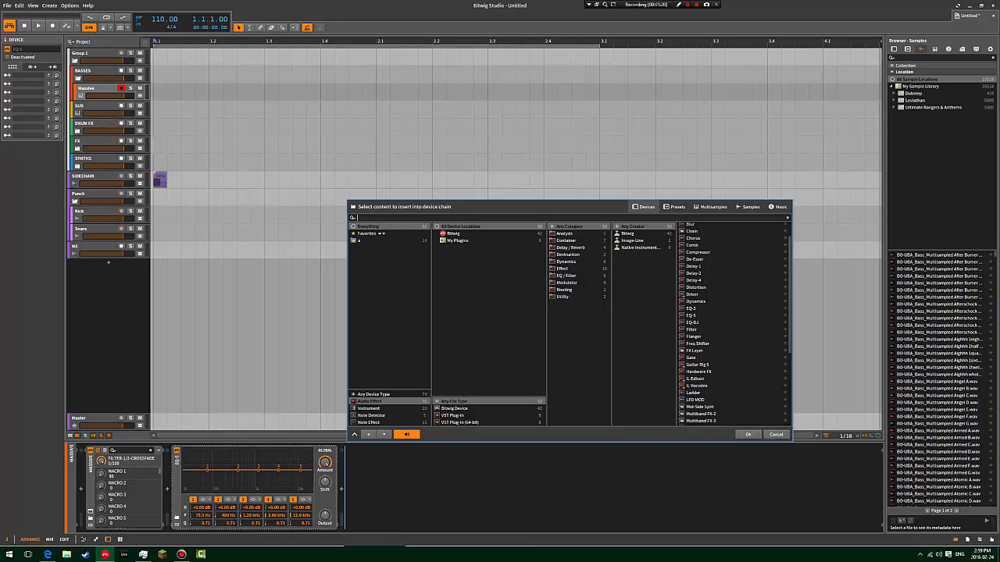
scroll(732, 325, "down", 2)
scroll(732, 324, "down", 3)
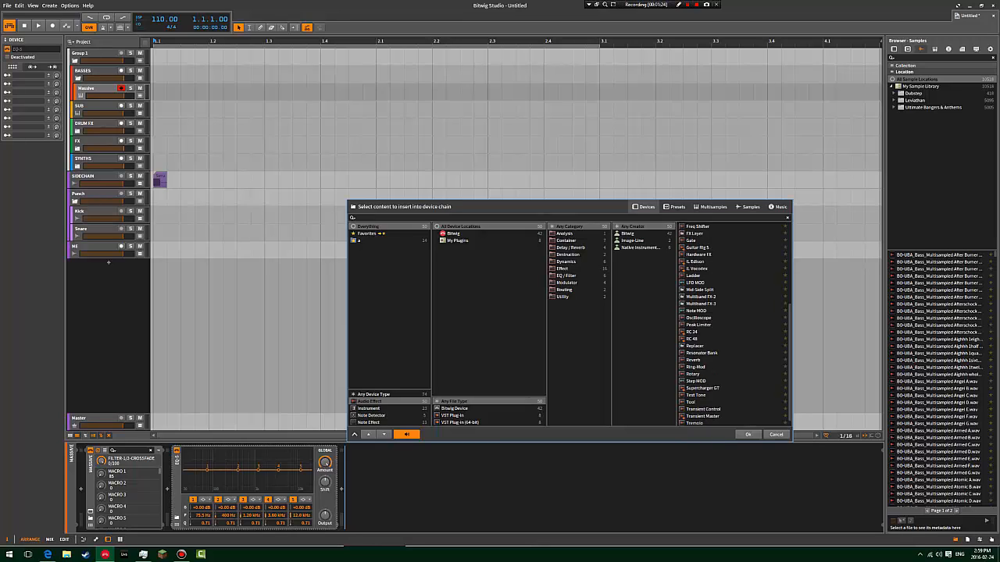
left_click(696, 346)
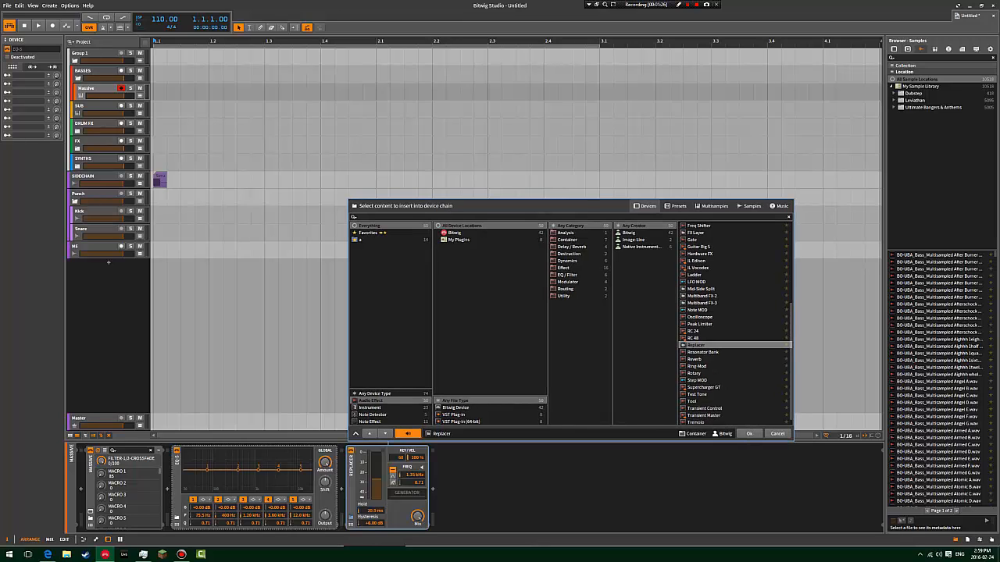
scroll(696, 346, "down", 1)
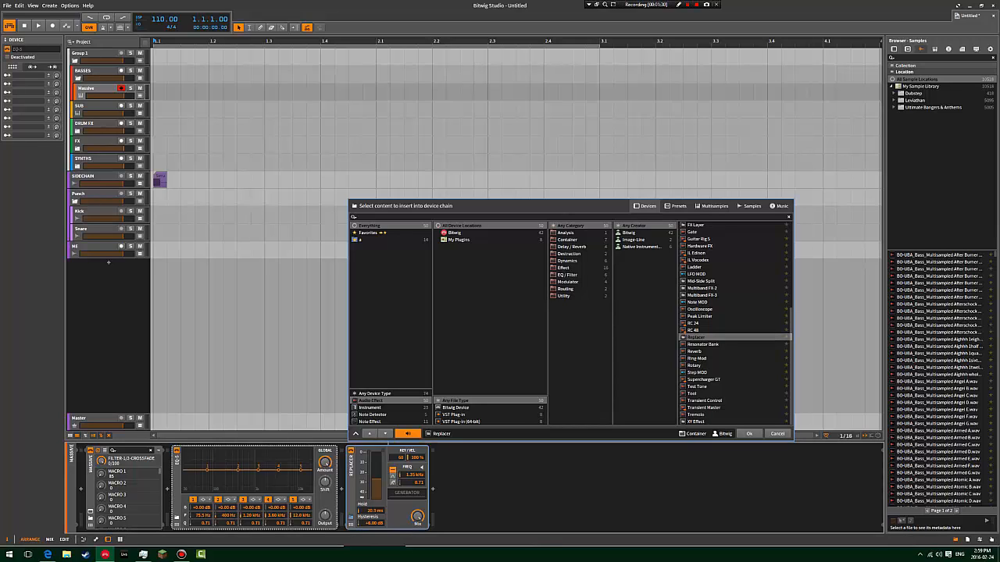
left_click(454, 232)
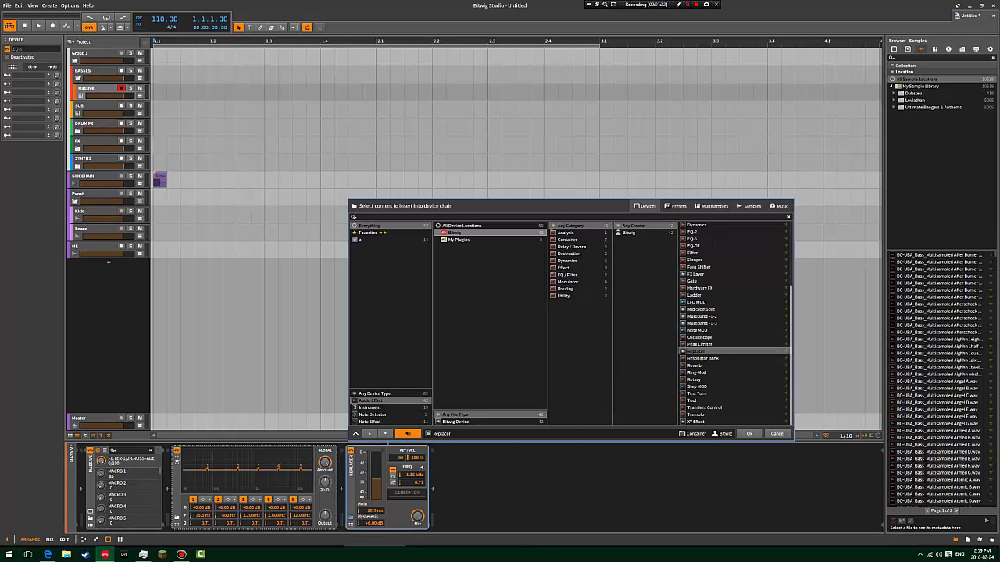
scroll(734, 324, "up", 4)
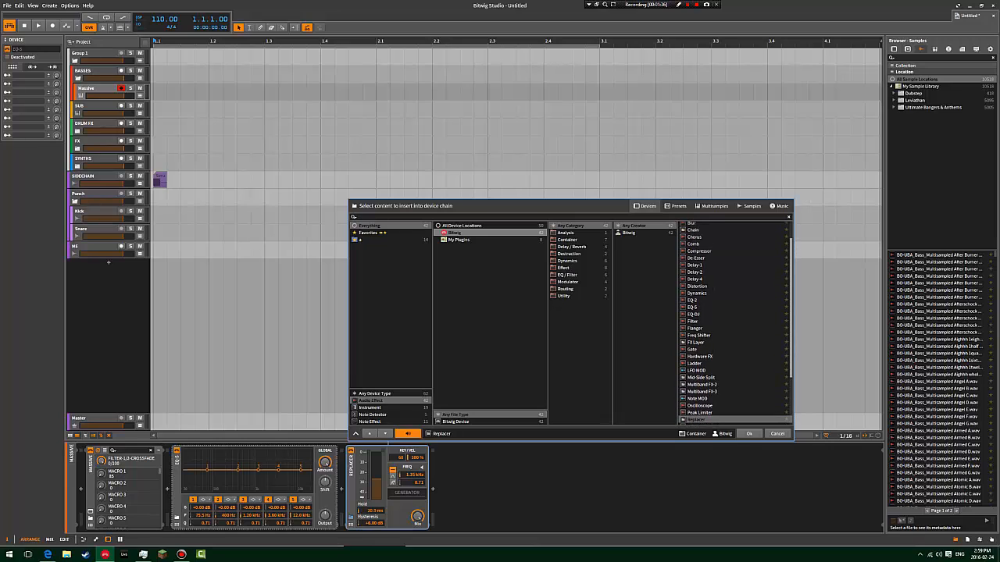
left_click_drag(791, 308, 791, 306)
left_click(694, 248)
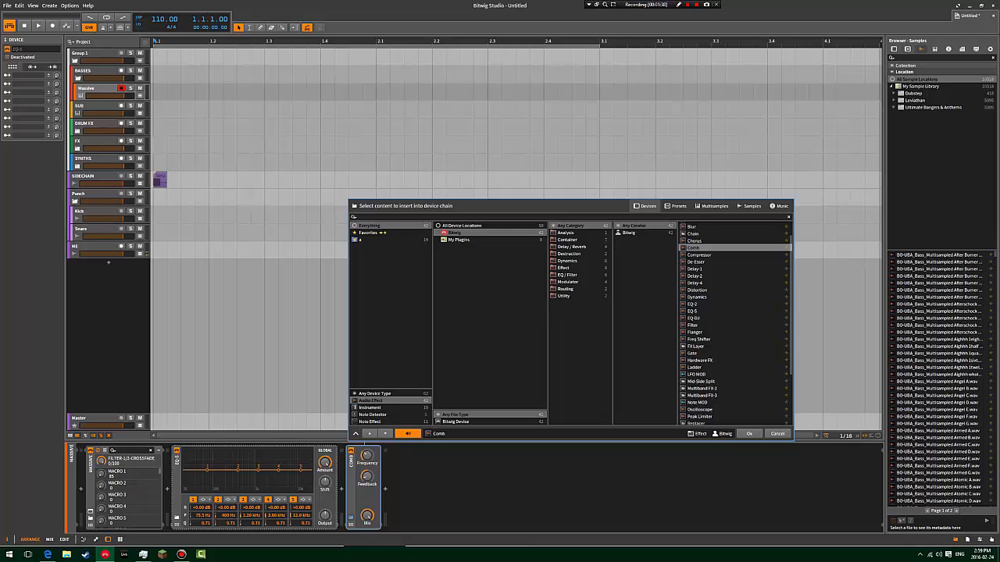
left_click(749, 434)
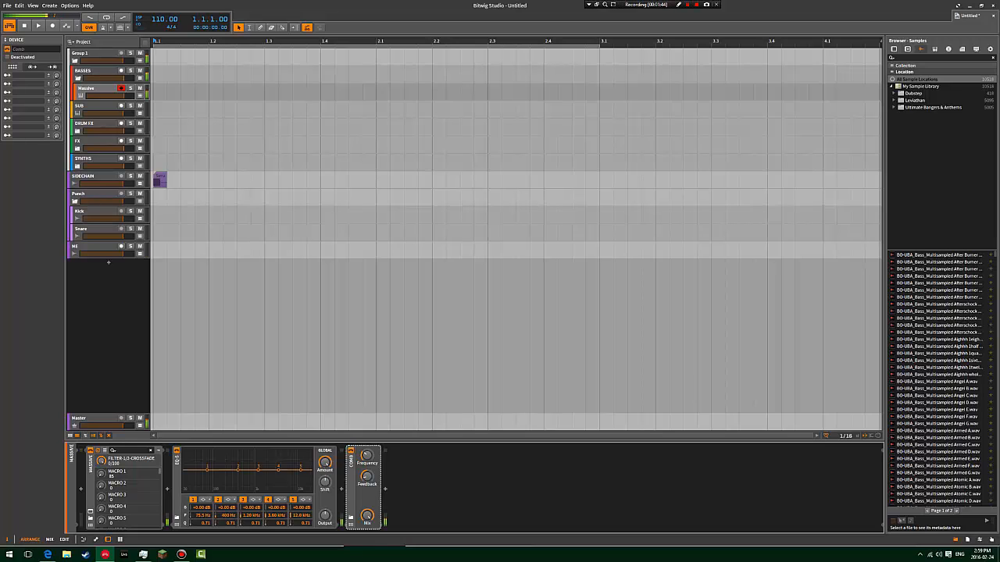
Try different Frequency and Feedback settings on the Comb device.
mouse_move(367, 455)
left_mouse_down()
mouse_move(367, 442)
mouse_move(366, 496)
mouse_move(366, 447)
mouse_move(367, 475)
left_mouse_up()
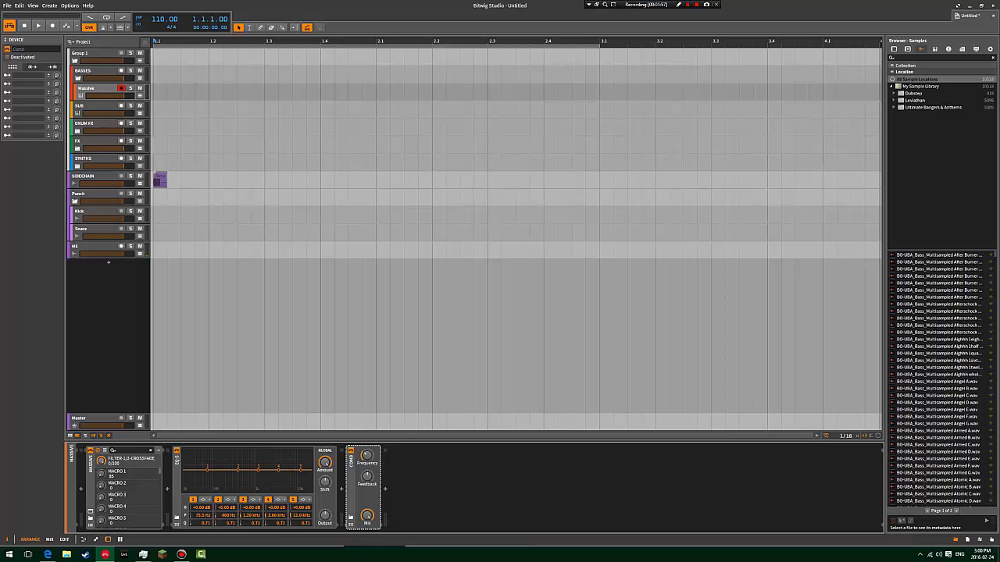
mouse_move(367, 455)
mouse_move(367, 477)
Boost EQ-5 bands 2, 3 and 5 into three peaks across the spectrum and adjust their widths.
mouse_move(238, 467)
left_mouse_down()
mouse_move(219, 462)
mouse_move(300, 461)
mouse_move(253, 458)
left_mouse_up()
scroll(253, 461, "up", 2)
scroll(253, 462, "down", 1)
scroll(220, 463, "up", 1)
scroll(220, 463, "up", 2)
left_click_drag(254, 459, 294, 461)
scroll(295, 461, "up", 4)
scroll(294, 461, "down", 2)
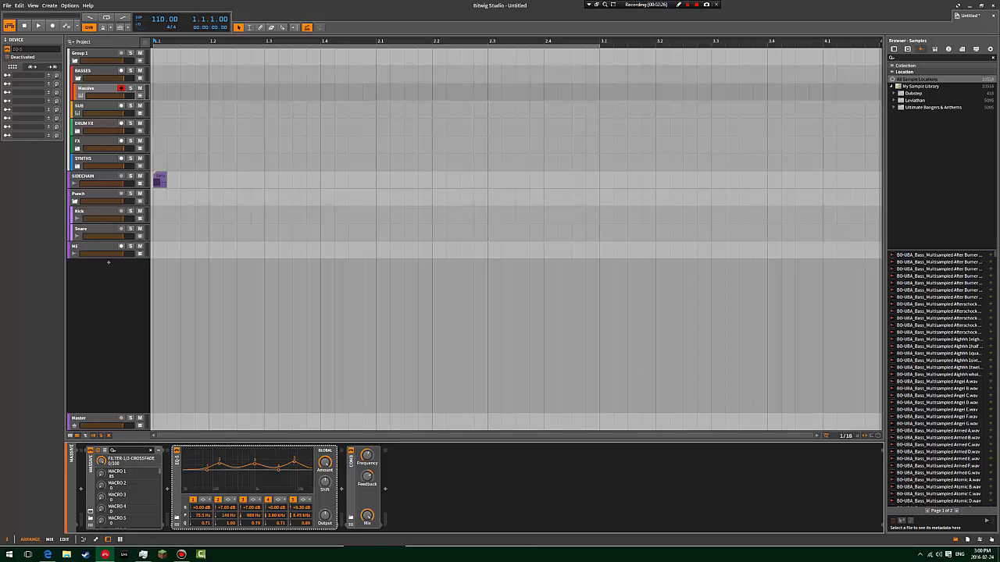
Turn EQ-5 bands 2 and 5 into cuts at 112 Hz and 7.60 kHz, and make band 3 a notch at 912 Hz.
left_click_drag(295, 461, 211, 478)
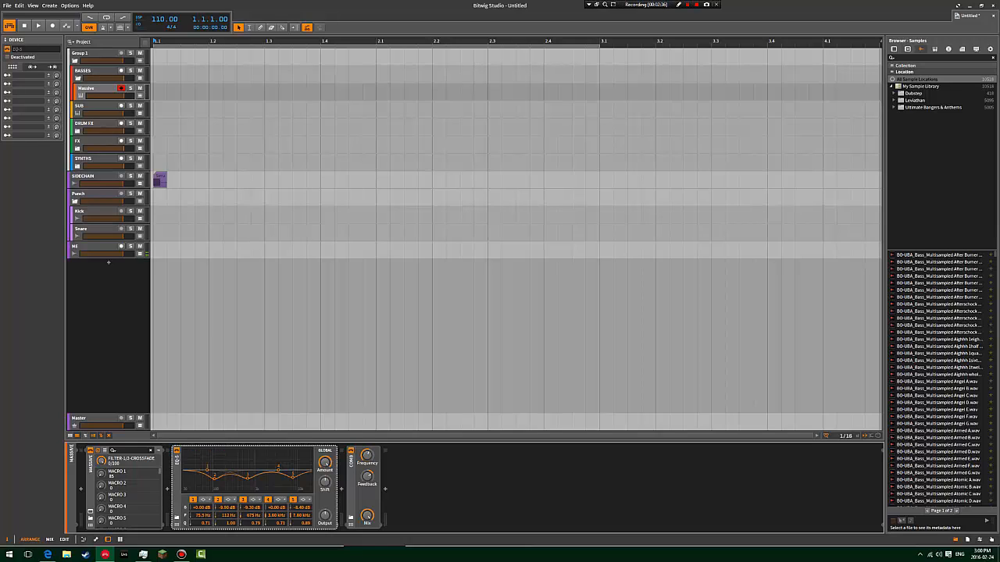
left_click(256, 500)
left_click(258, 515)
mouse_move(248, 477)
left_mouse_down()
mouse_move(239, 475)
mouse_move(252, 477)
left_mouse_up()
Bypass the EQ-5 device and sweep the Comb's Frequency to hear its effect on the bass.
left_click(7, 49)
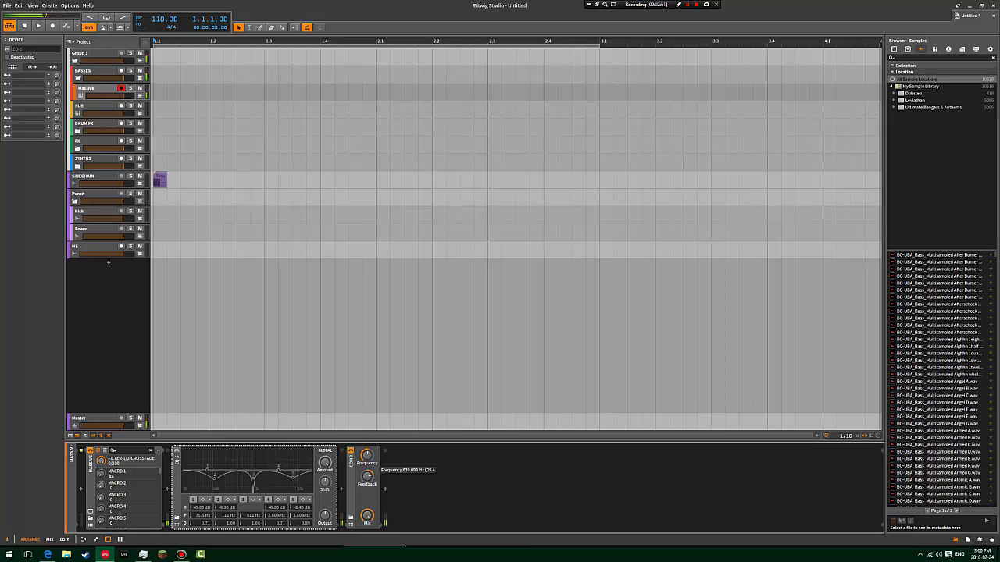
mouse_move(380, 487)
left_click_drag(366, 455, 366, 453)
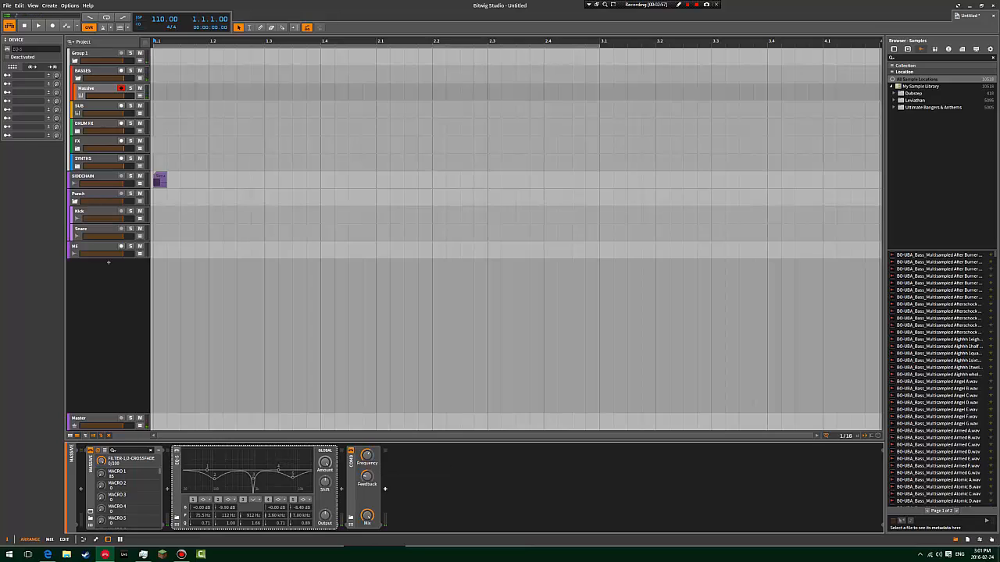
Search the audio effects for "lf" and insert LFO MOD after the Comb device.
left_click(385, 489)
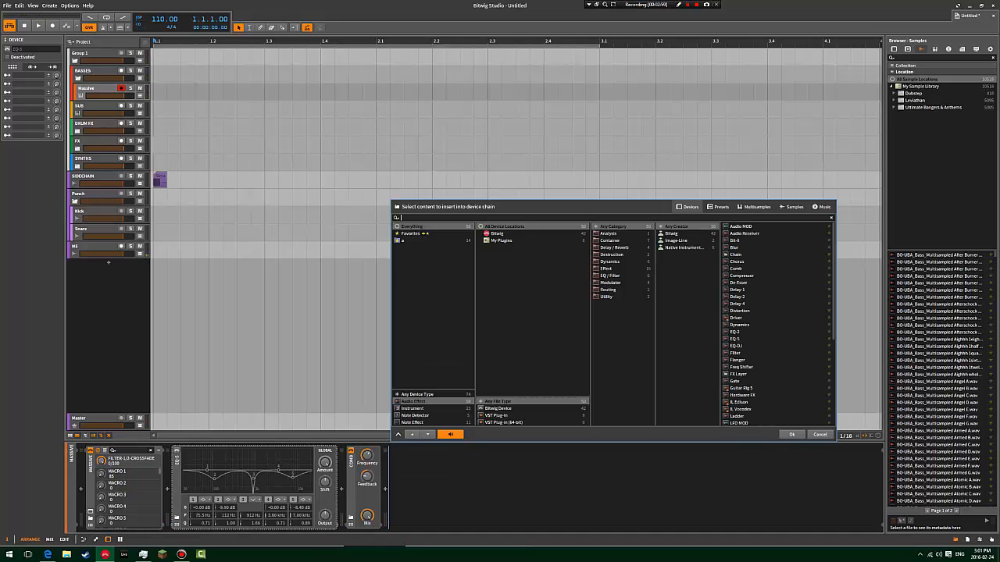
type("lf")
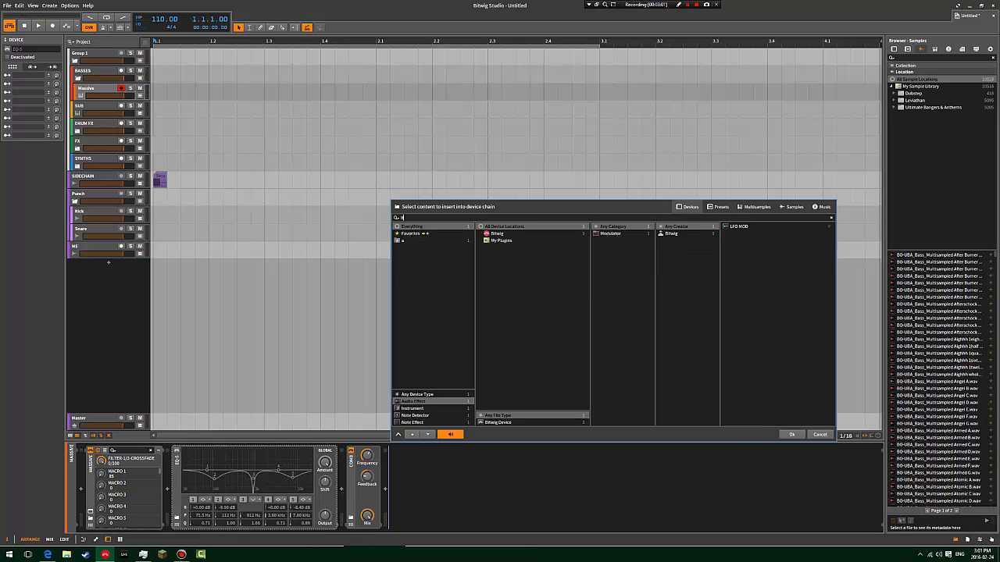
key("Return")
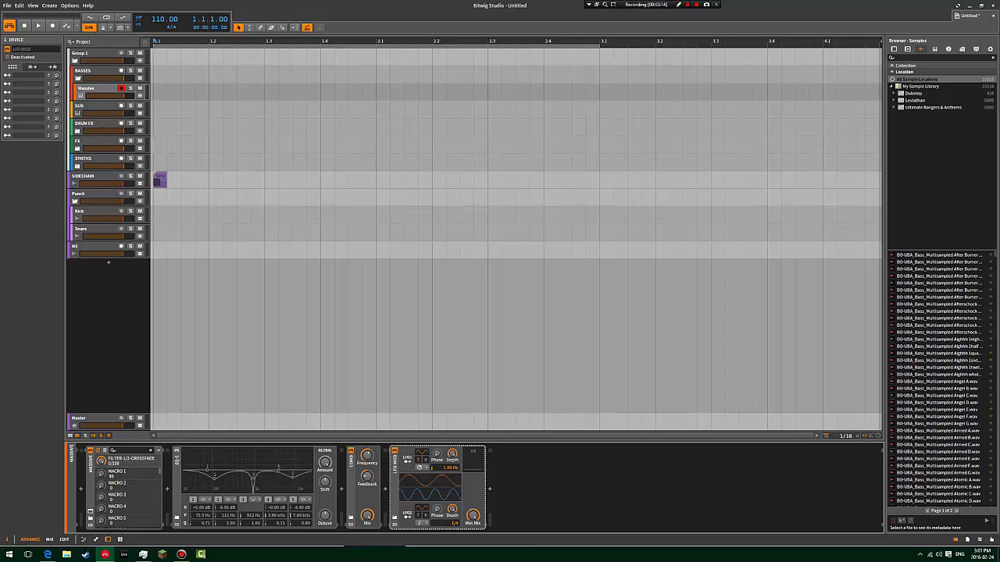
Move the Comb into LFO MOD's FX chain and assign LFO1 to modulate the Comb's Frequency.
left_click_drag(351, 478, 472, 460)
left_click(364, 460)
left_click_drag(472, 455, 472, 446)
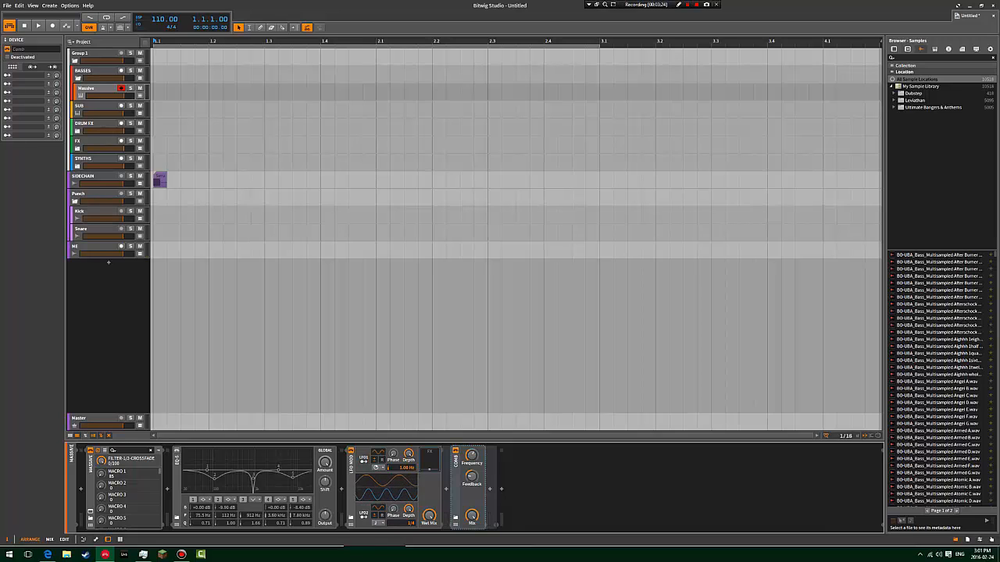
Set LFO1's timing to time_beat with a rate of 1/1, and adjust the Comb's Frequency.
left_click(378, 468)
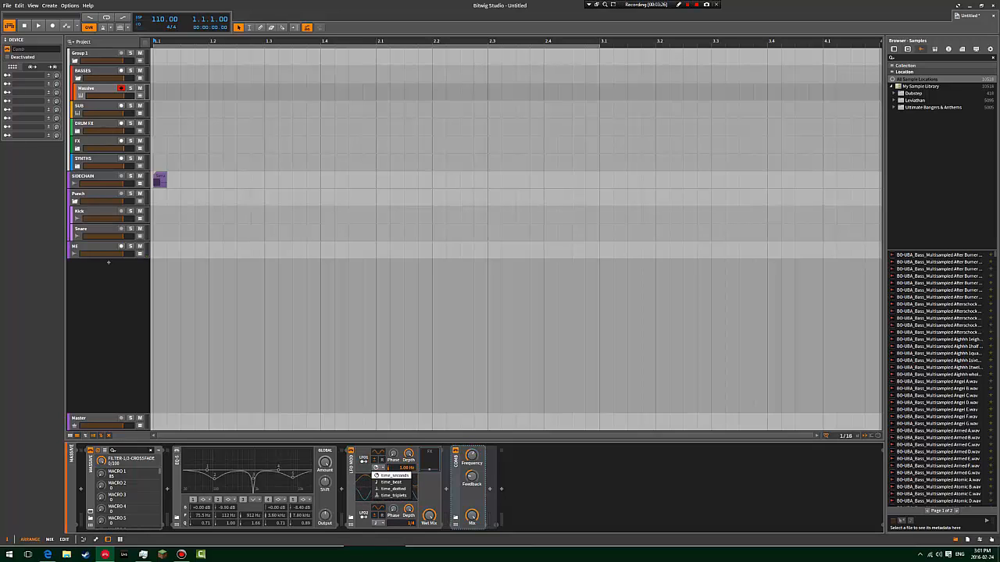
left_click(389, 483)
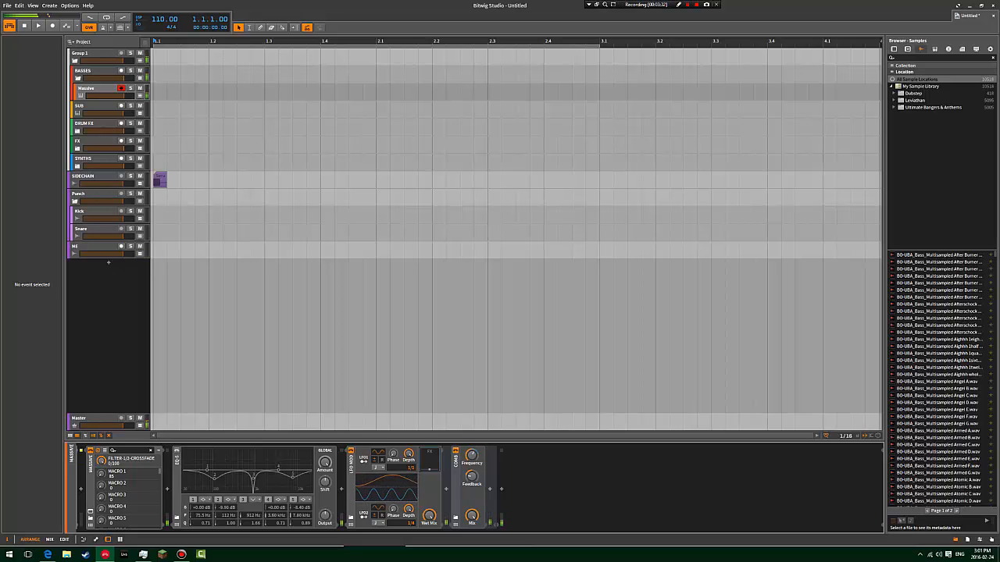
mouse_move(472, 457)
left_click_drag(472, 456, 472, 478)
left_click_drag(471, 455, 471, 438)
left_click_drag(411, 468, 410, 461)
mouse_move(410, 468)
left_mouse_down()
mouse_move(410, 479)
mouse_move(410, 461)
left_mouse_up()
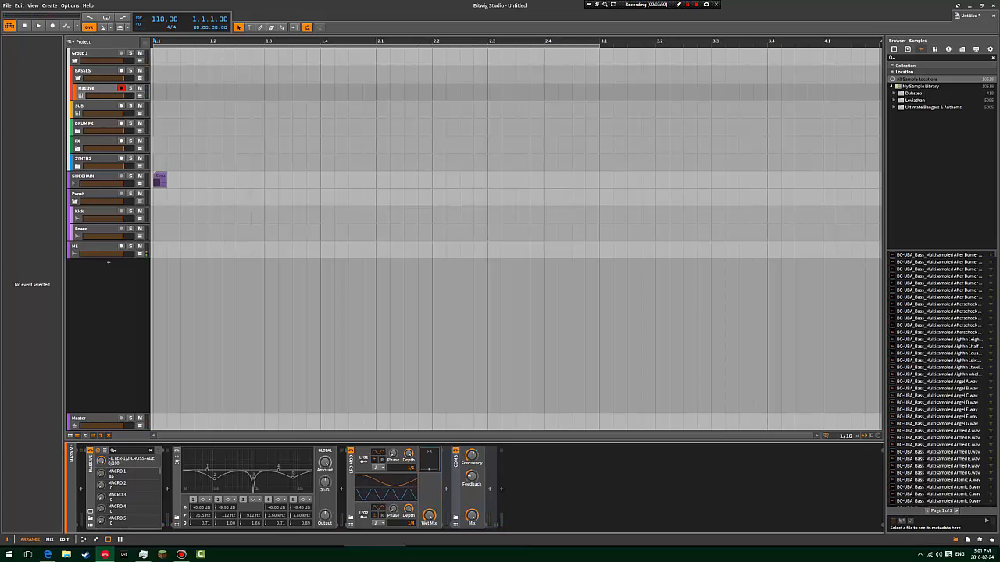
Toggle the display of LFO MOD's FX chain and select the Comb device nested in it.
left_click(428, 461)
left_click(428, 460)
left_click(456, 486)
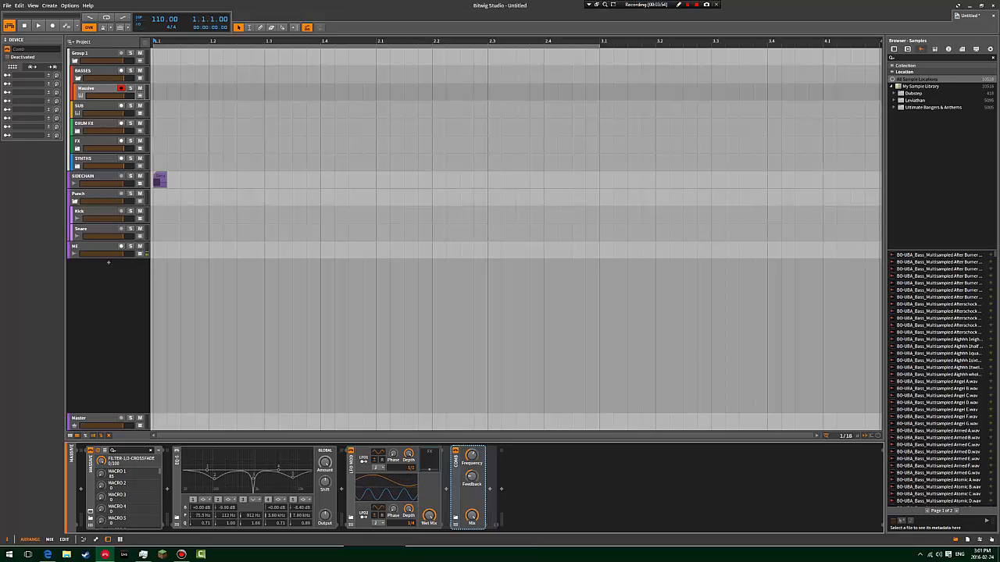
Move the Comb out of LFO MOD, and delete both LFO MOD and the Comb from the Massive track.
left_click(350, 480)
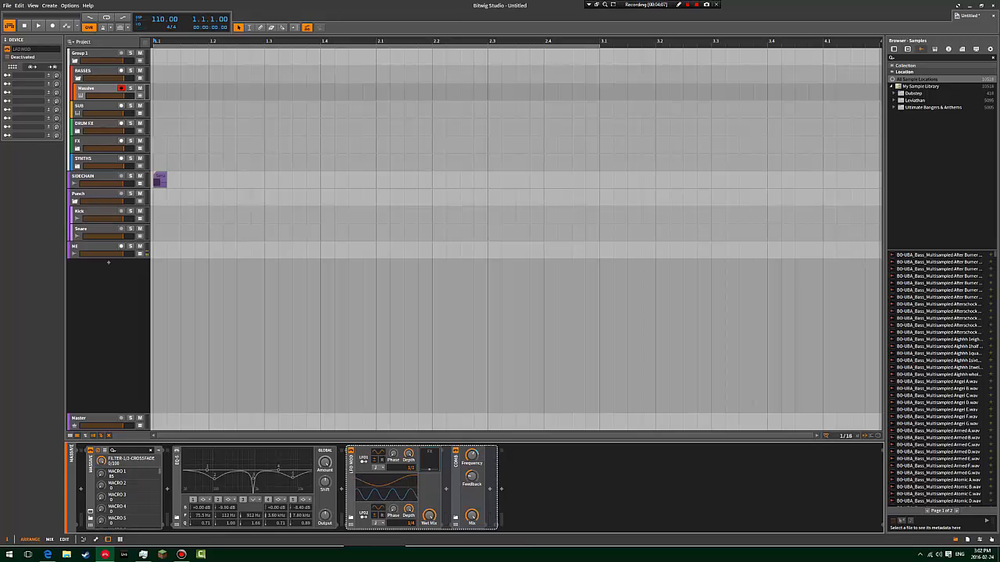
left_click_drag(455, 474, 501, 489)
left_click(350, 485)
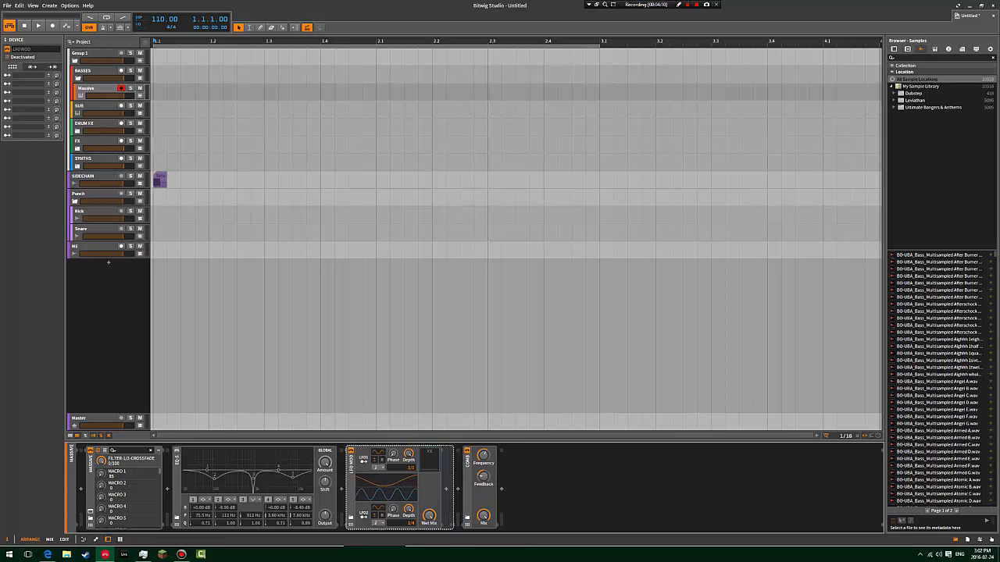
key("Delete")
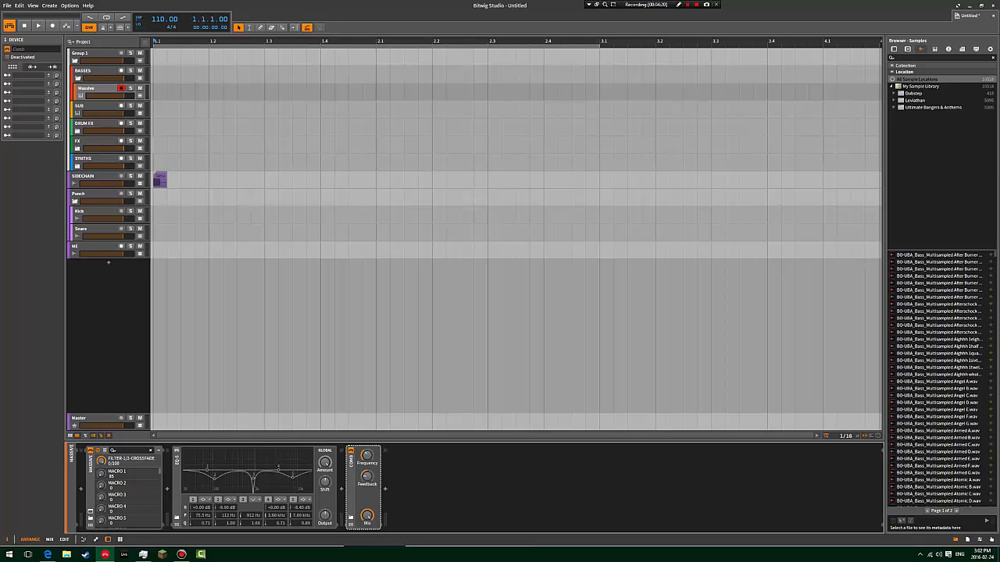
key("Delete")
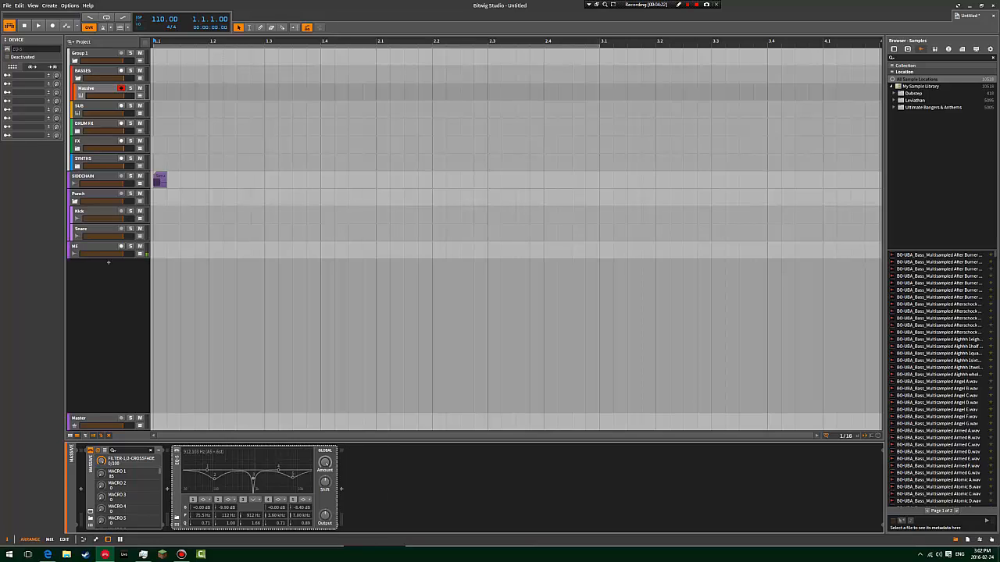
Compare the notch and bell types on EQ-5's band 3, leaving the band on bell.
left_click(256, 500)
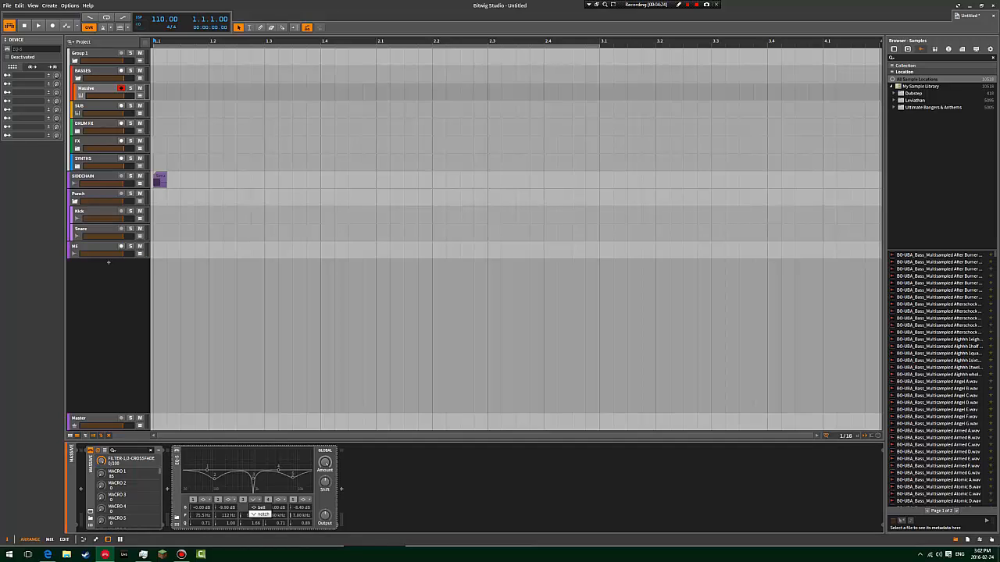
left_click(260, 515)
left_click(256, 500)
left_click(260, 515)
left_click(256, 500)
left_click(258, 508)
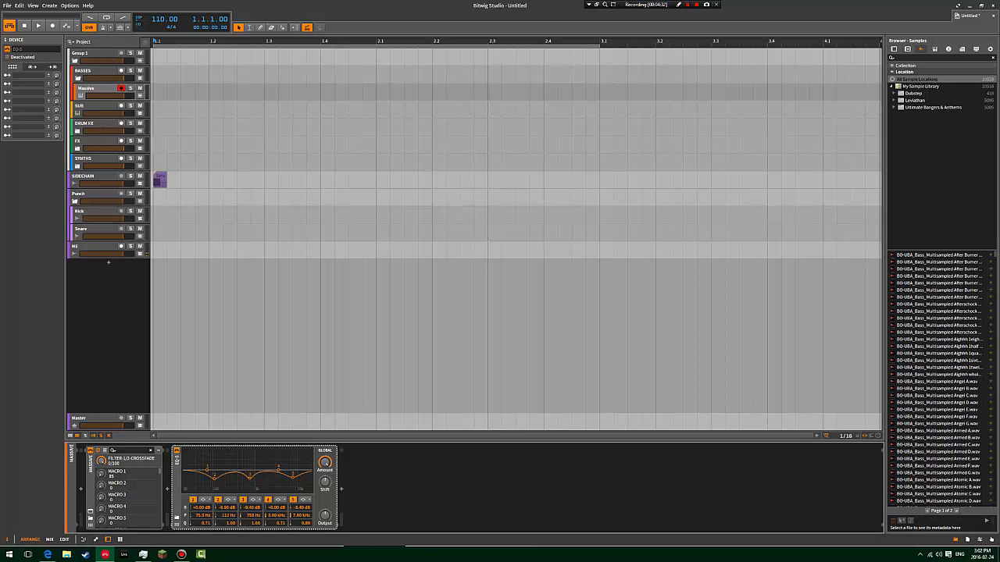
Sweep EQ-5's global Shift, set band 5 to bell, and try band 3 as a notch before returning it to bell.
mouse_move(325, 482)
left_mouse_down()
mouse_move(325, 465)
mouse_move(325, 502)
mouse_move(325, 470)
left_mouse_up()
left_click(256, 500)
left_click(259, 515)
left_click(305, 500)
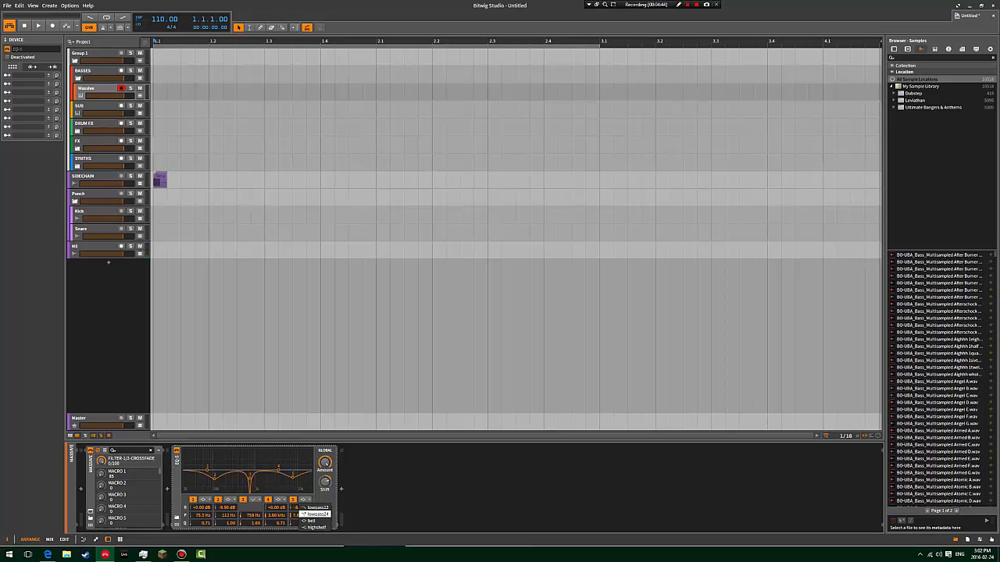
left_click(311, 521)
left_click(256, 500)
left_click(256, 508)
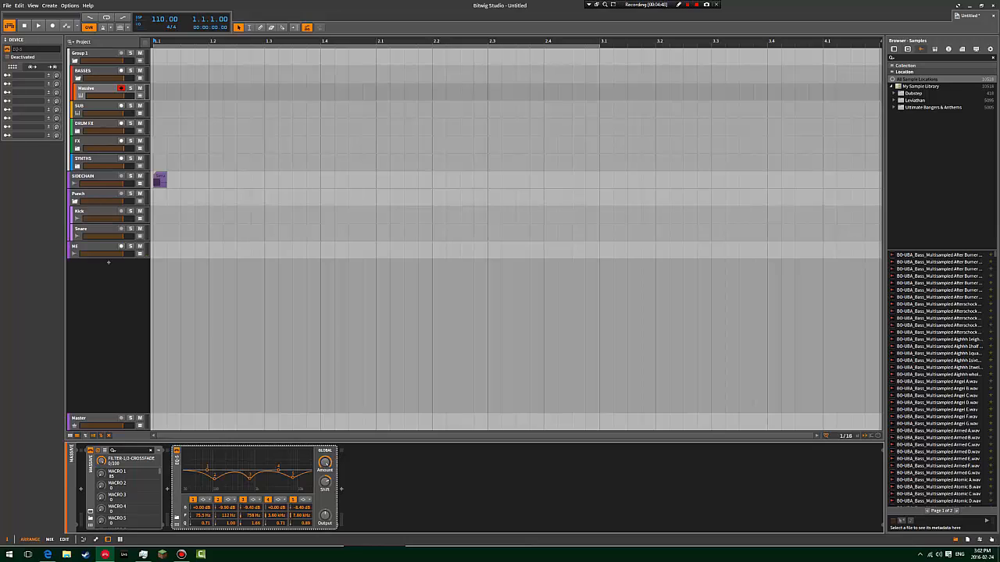
Deepen and narrow the bell cuts on bands 2, 3 and 5 to about -18, -17 and -20 dB, and sweep the Shift.
left_click_drag(216, 474, 215, 485)
left_click_drag(231, 523, 256, 510)
left_click_drag(291, 474, 292, 486)
left_click_drag(301, 523, 301, 521)
mouse_move(325, 482)
left_mouse_down()
mouse_move(325, 467)
mouse_move(325, 494)
left_mouse_up()
Show EQ-5's device macros, map macro 1 to the global Shift with an amount of 72.00, and sweep the macro.
left_click(176, 524)
left_click(190, 475)
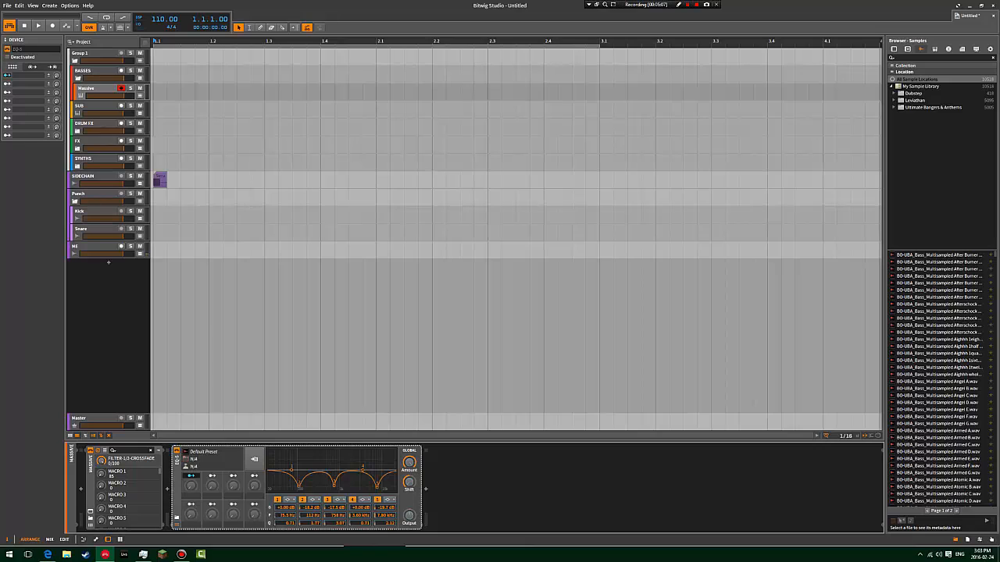
left_click(408, 482)
left_click_drag(408, 482, 408, 465)
left_click(191, 475)
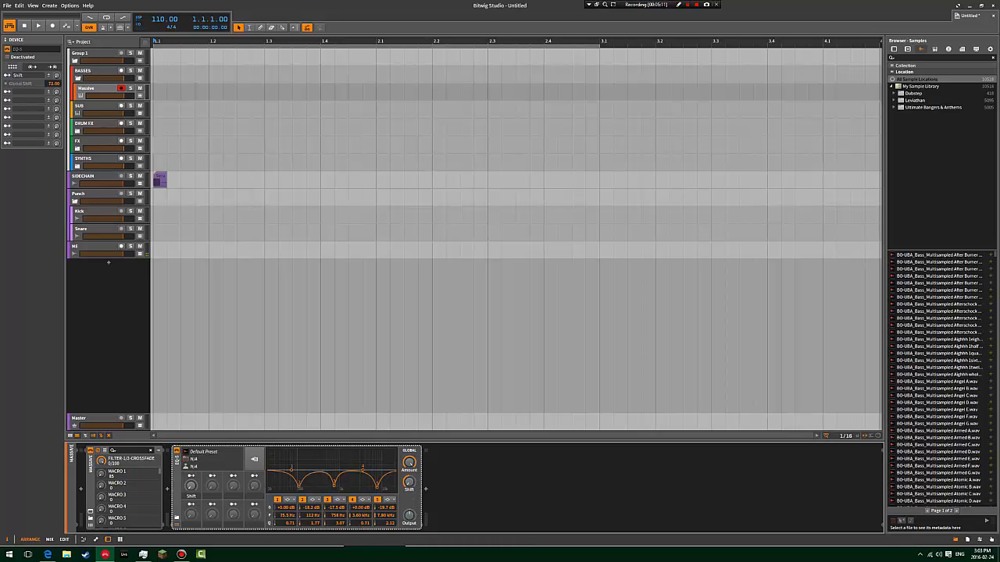
left_click_drag(191, 486, 191, 437)
Turn bands 5 and 3 into peaks of about +10.5 and +12.4 dB, and set band 1's gain to 0 dB.
left_click_drag(377, 486, 377, 460)
left_click_drag(335, 484, 292, 460)
double_click(286, 507)
key("BackSpace")
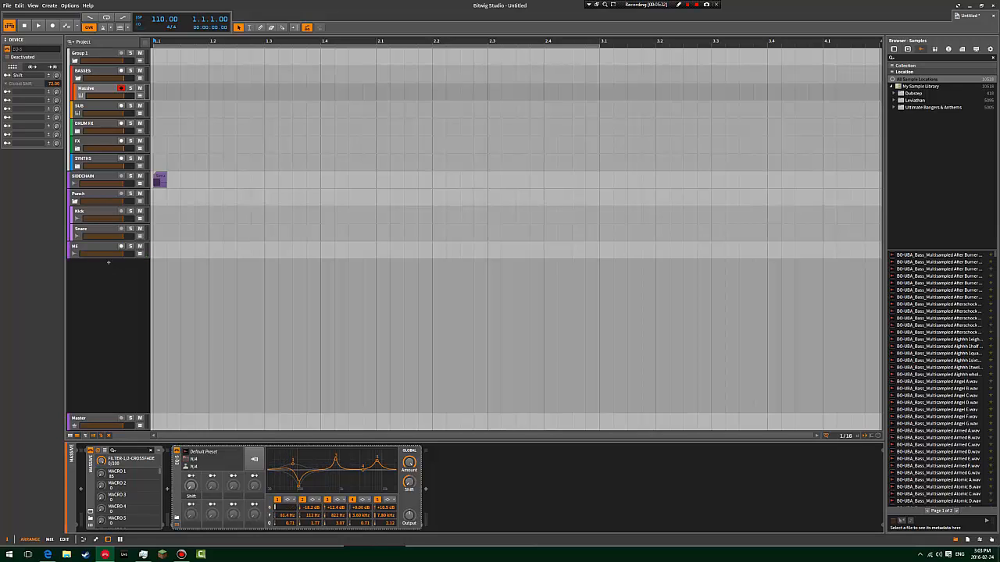
type("0")
key("Return")
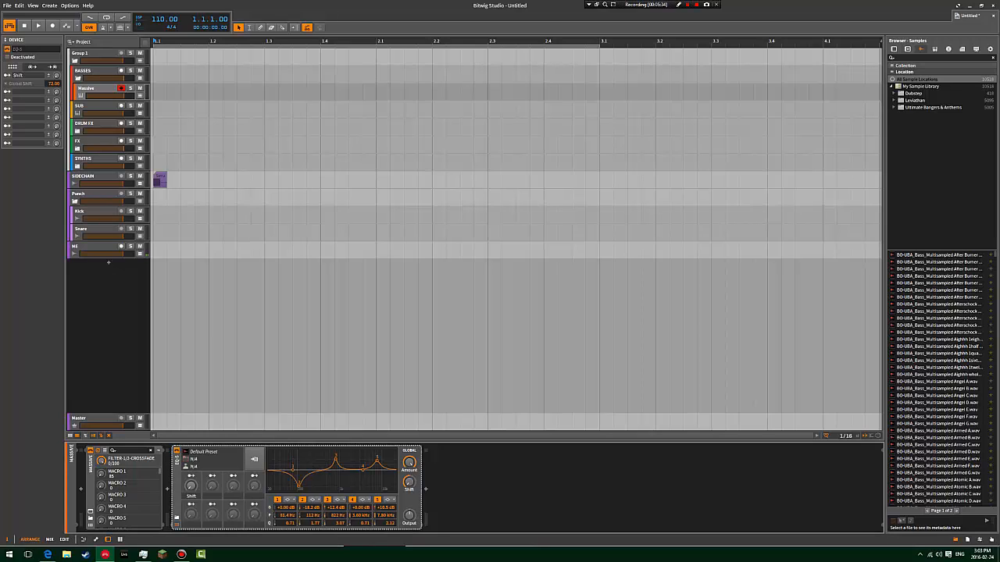
Boost band 2 to about +10.2 dB, cut bands 1 and 4 to about -13 dB, and sweep the Shift macro.
left_click_drag(311, 508, 311, 466)
left_click_drag(191, 486, 191, 449)
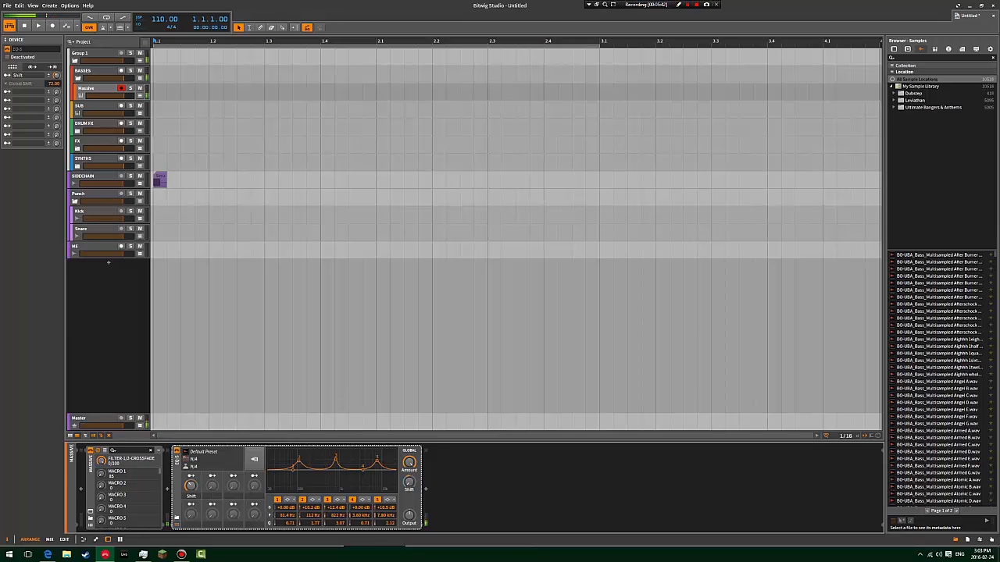
left_click_drag(289, 469, 357, 478)
left_click_drag(191, 486, 190, 484)
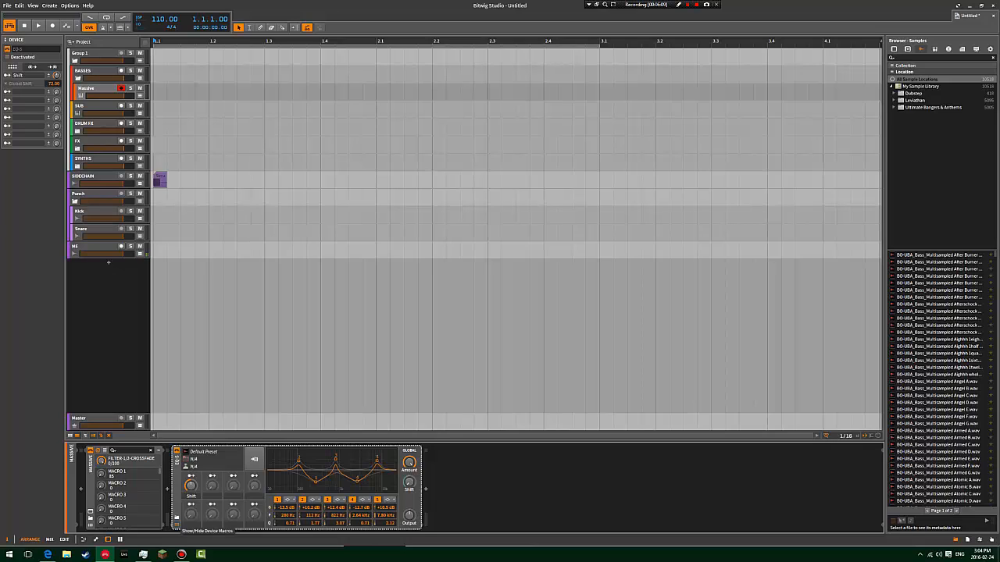
Delete the modified EQ-5, search the devices for "eq" and insert a fresh EQ-5 after Massive.
left_click(176, 518)
key("Delete")
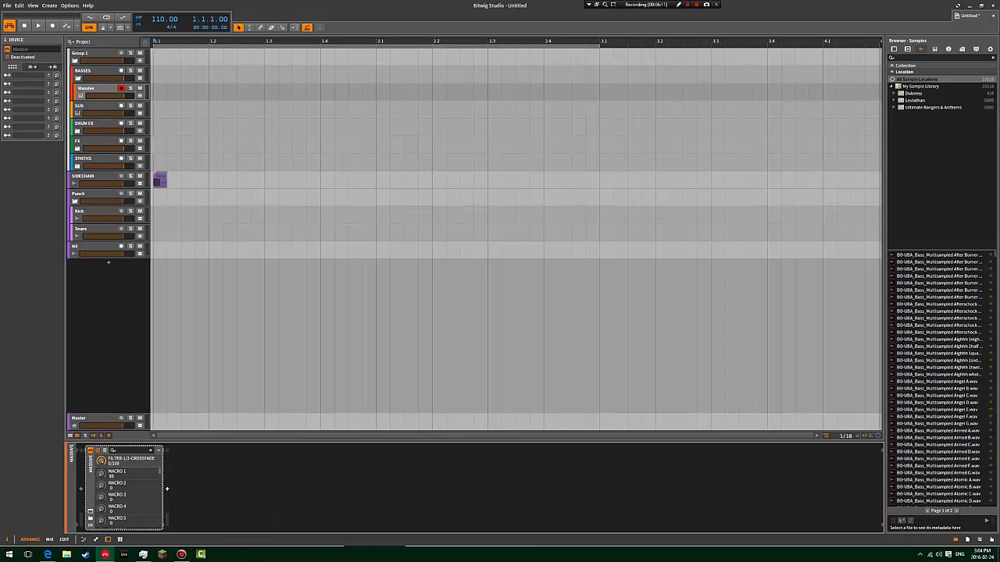
left_click(166, 489)
type("eq")
key("Return")
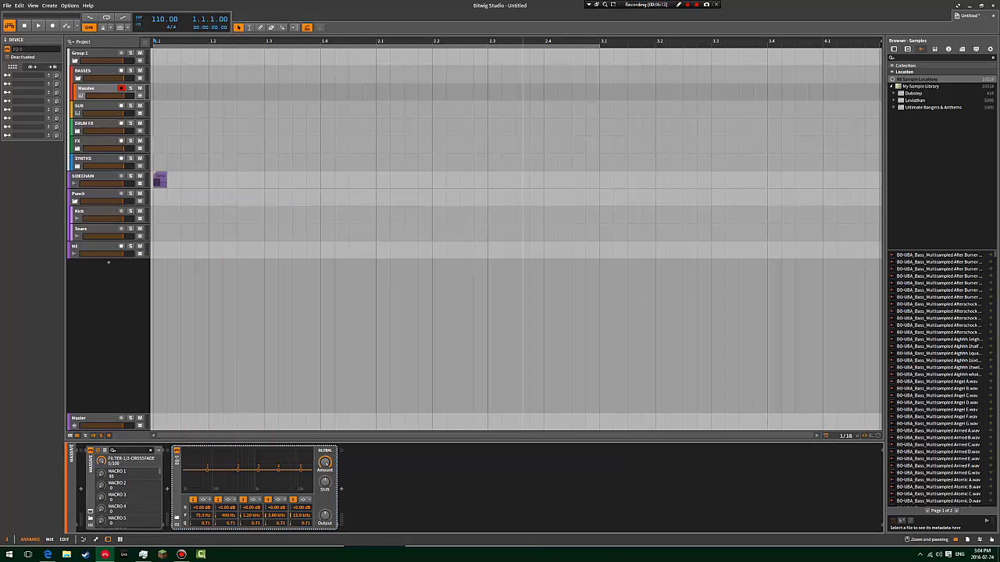
Try EQ-5's band 1 as a high-pass filter and move its frequency down to 20.0 Hz.
left_click(205, 500)
left_click(209, 509)
left_click_drag(207, 469, 183, 468)
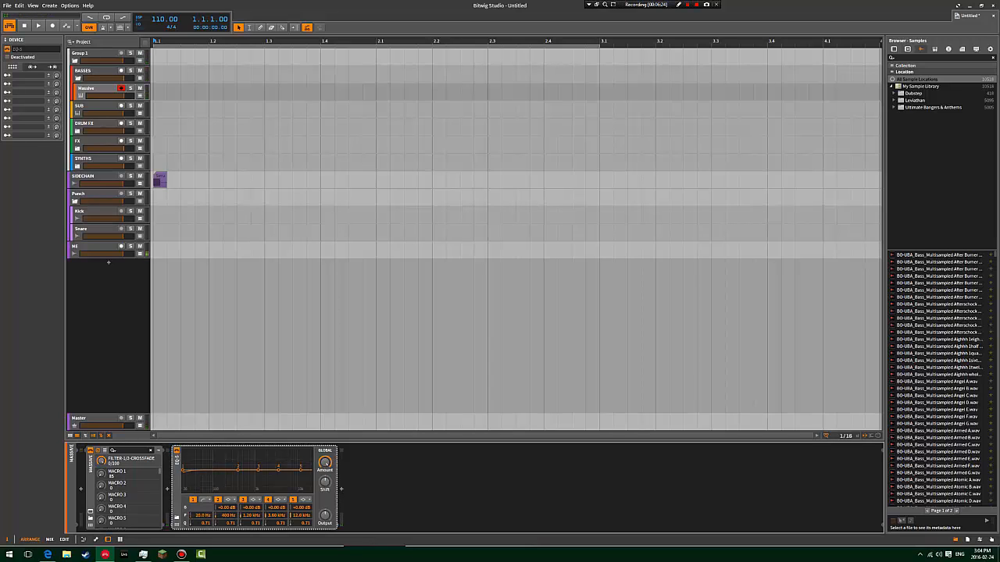
left_click(206, 500)
left_click(214, 521)
Set band 5 to lowpass12 and move its frequency up to 20.0 kHz.
left_click(305, 500)
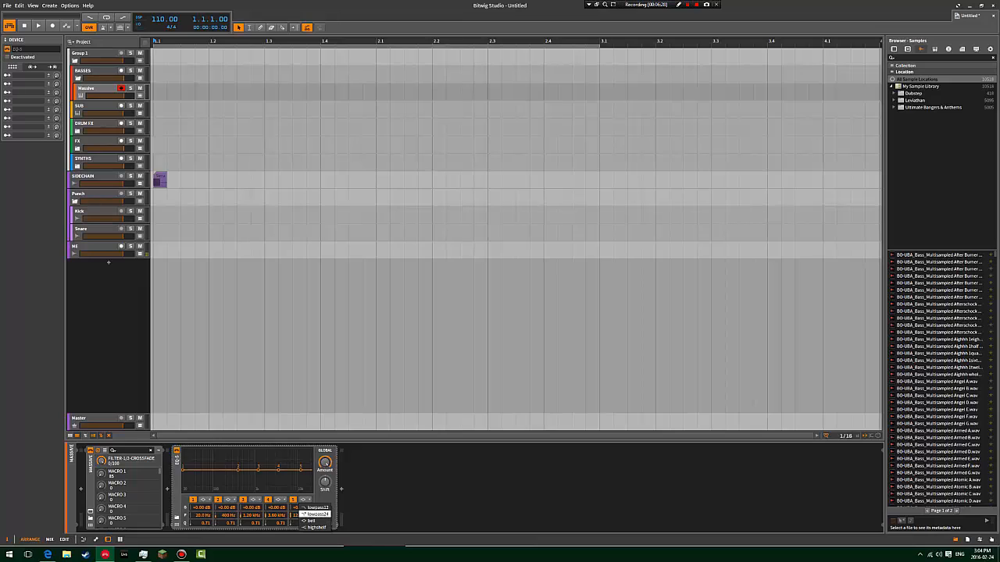
left_click(313, 508)
mouse_move(301, 469)
left_mouse_down()
mouse_move(231, 471)
mouse_move(310, 470)
left_mouse_up()
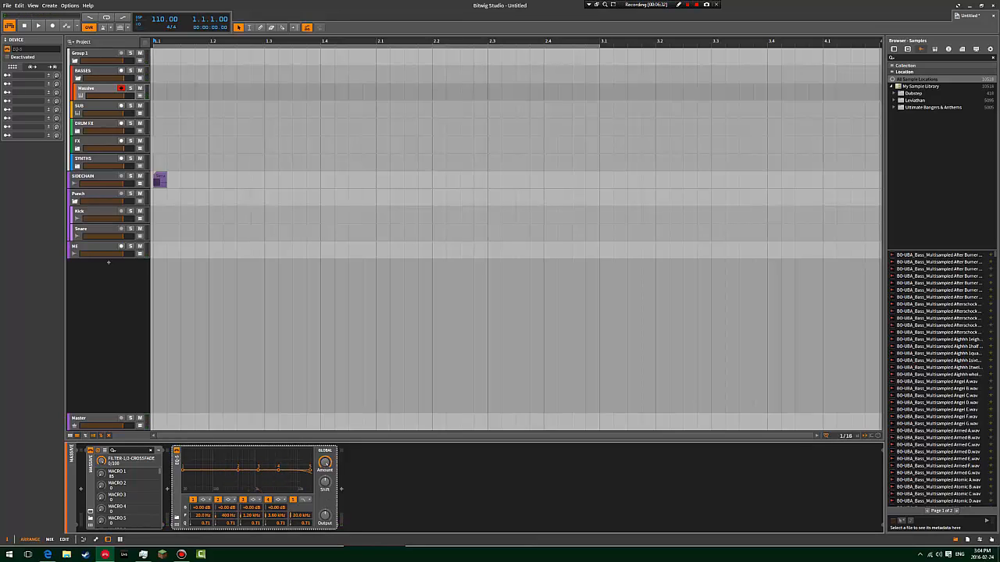
left_click(305, 500)
left_click(315, 508)
Set band 4 to about 3.15 kHz with 0 dB gain, and keep bands 1 and 5 as high-pass and low-pass filters.
left_click_drag(277, 469, 276, 466)
double_click(275, 507)
left_click(304, 499)
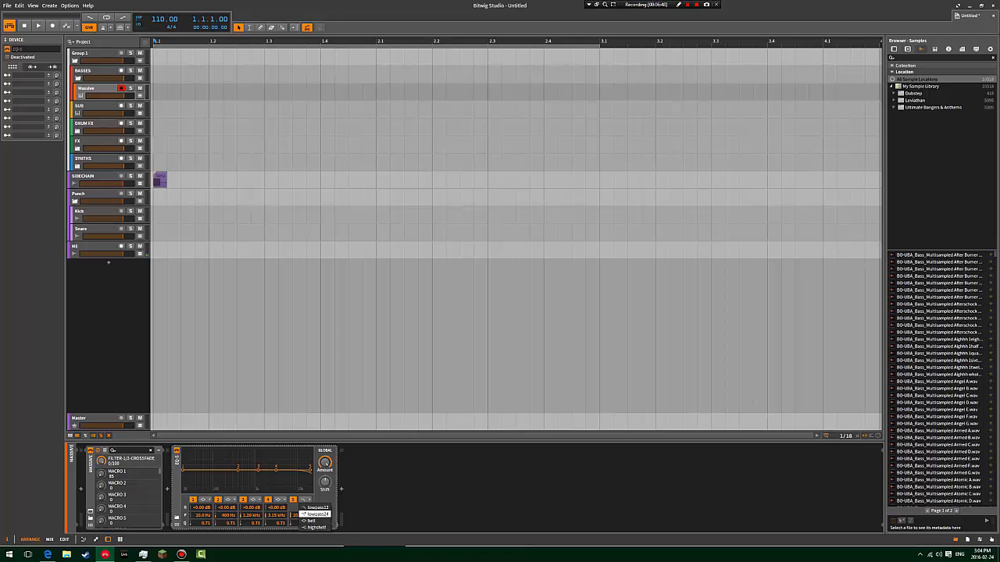
left_click(311, 521)
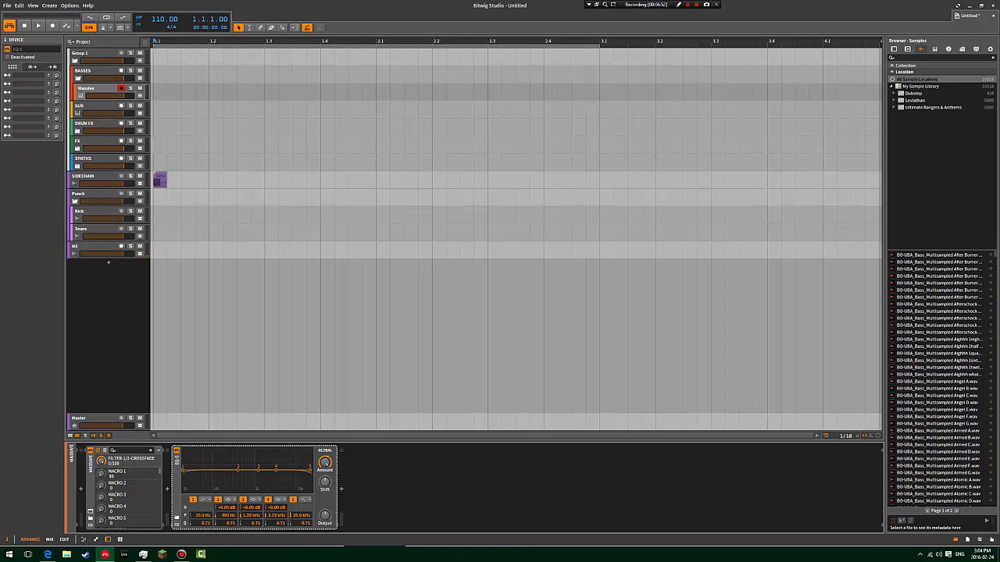
Disable bands 2 and 4, boost band 3 to +12.0 dB, and bring the high-pass and low-pass to about 580 Hz and 1.09 kHz.
left_click(218, 500)
left_click(268, 500)
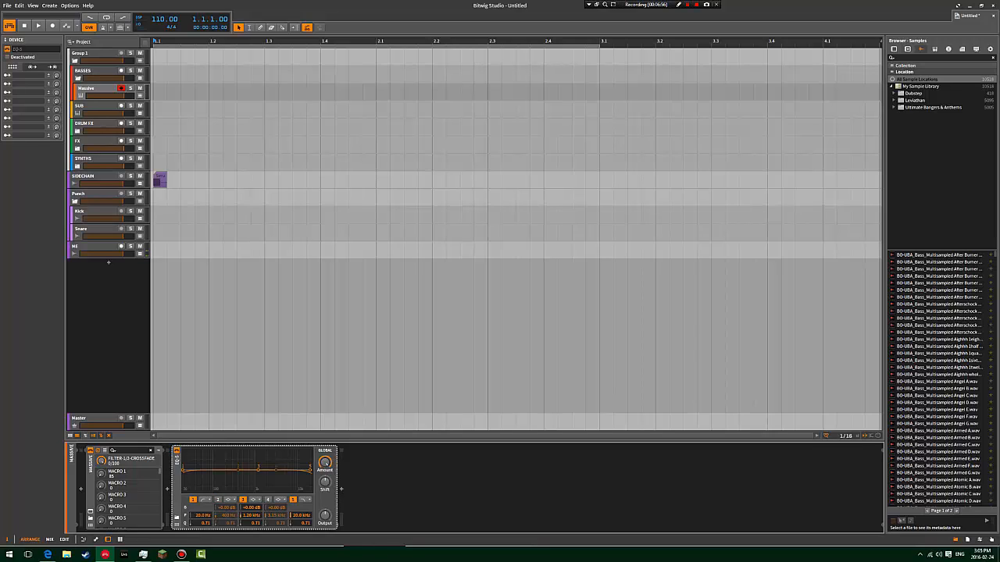
mouse_move(249, 463)
left_mouse_down()
mouse_move(283, 469)
mouse_move(265, 468)
left_mouse_up()
left_click_drag(182, 469, 251, 456)
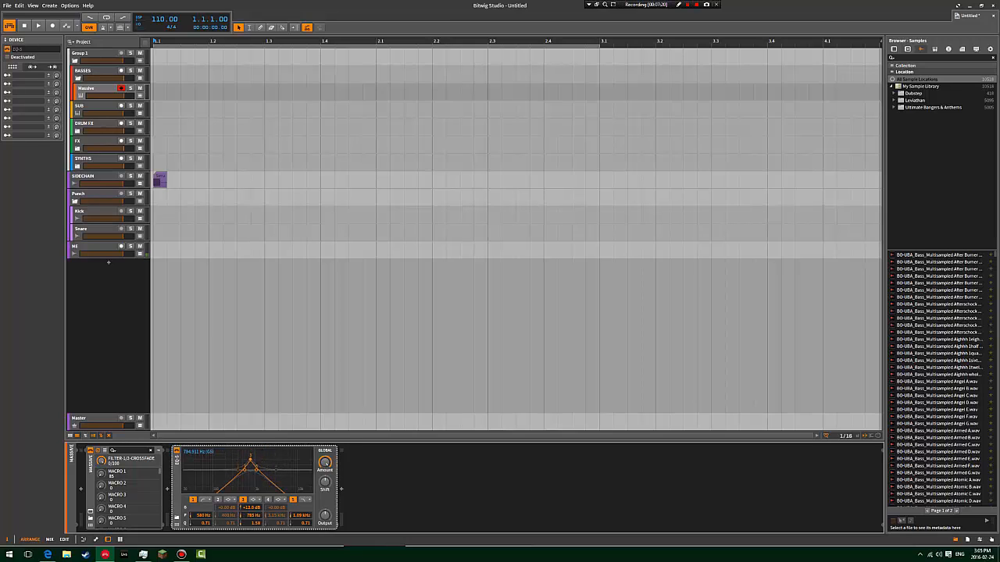
Show the device macros, map macro 1 to the global Shift with an amount of 72.00, and raise the macro.
mouse_move(324, 482)
left_mouse_down()
mouse_move(325, 491)
mouse_move(325, 482)
left_mouse_up()
left_click(176, 525)
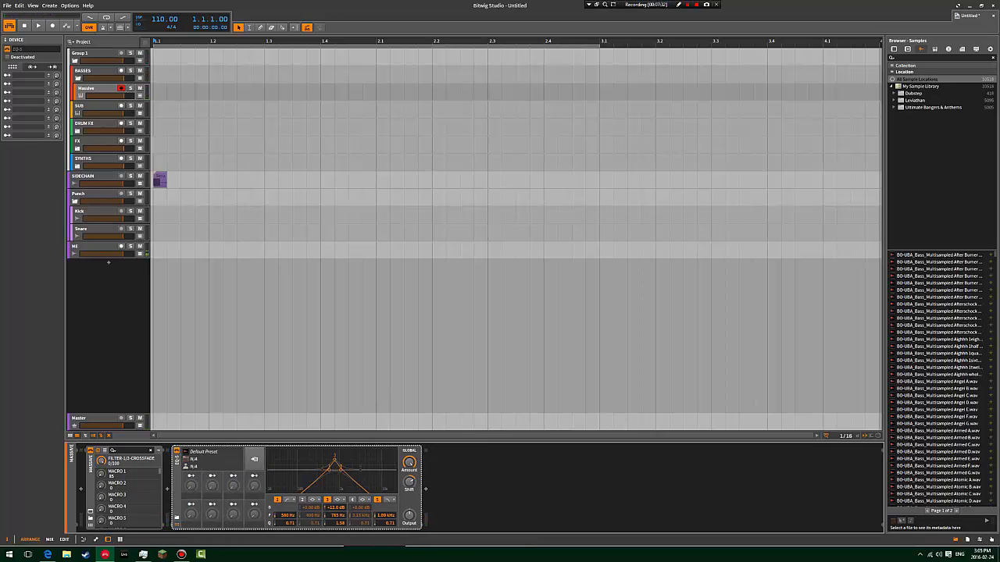
left_click(191, 475)
left_click(408, 482)
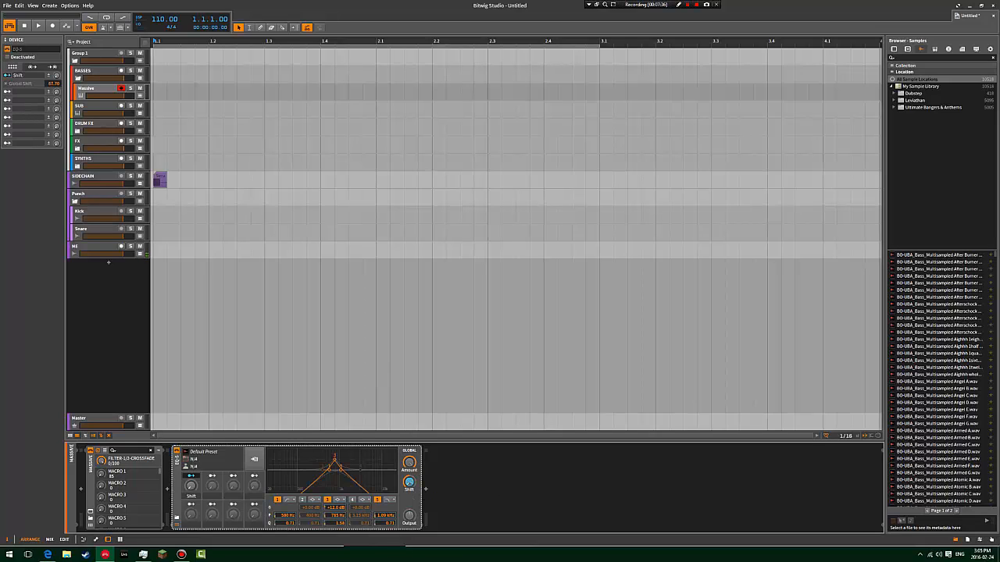
left_click(190, 475)
left_click_drag(190, 486, 190, 461)
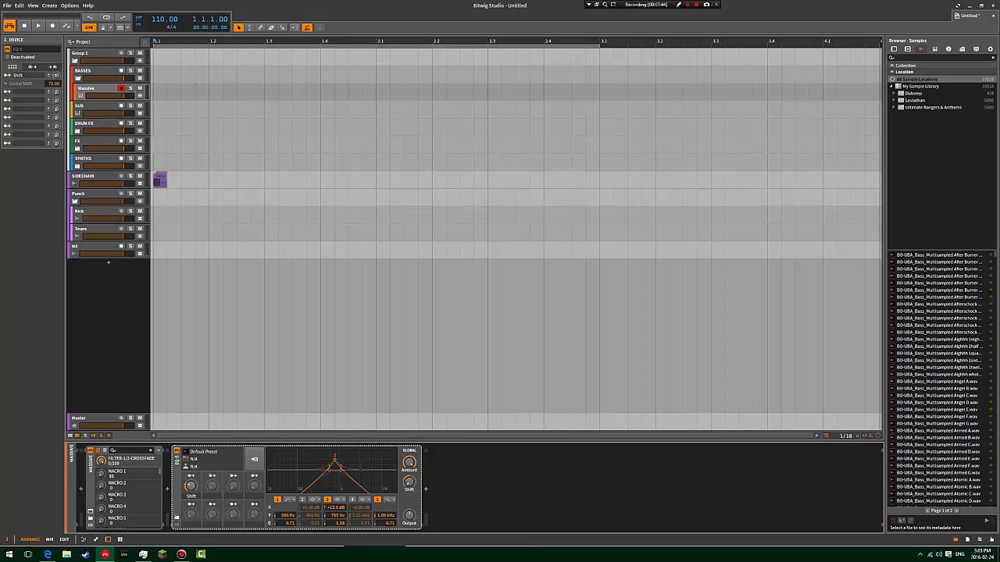
Map macro 2 to lower band 3's gain and raise its Q.
left_click(211, 476)
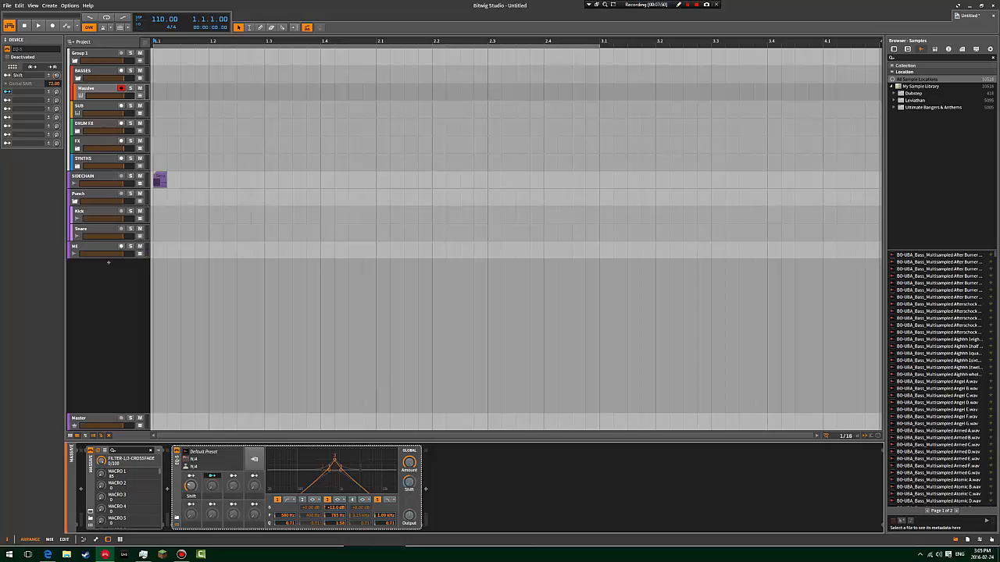
left_click(347, 511)
left_click_drag(336, 508, 336, 539)
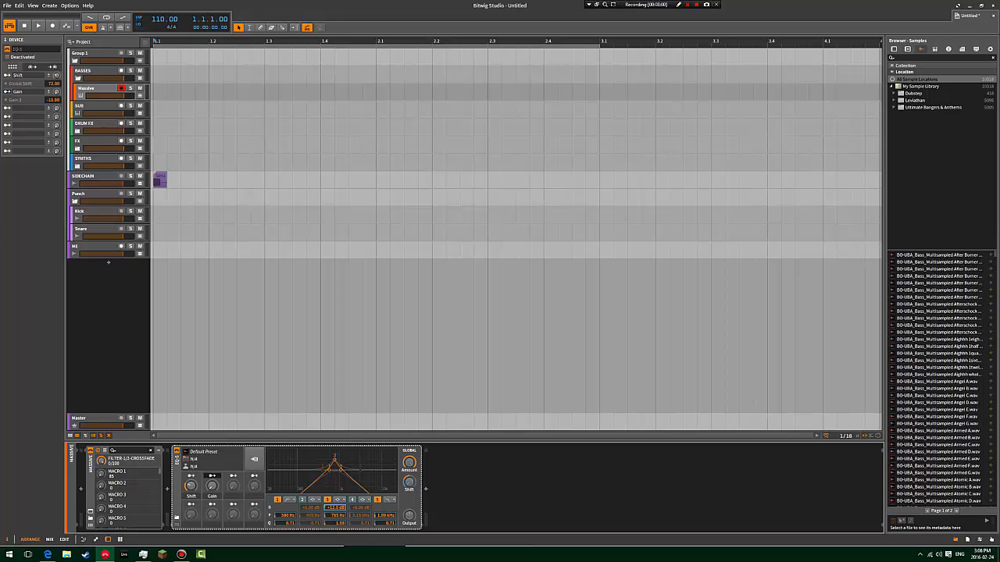
mouse_move(212, 486)
left_mouse_down()
mouse_move(212, 462)
mouse_move(212, 502)
left_mouse_up()
left_click_drag(336, 524, 335, 507)
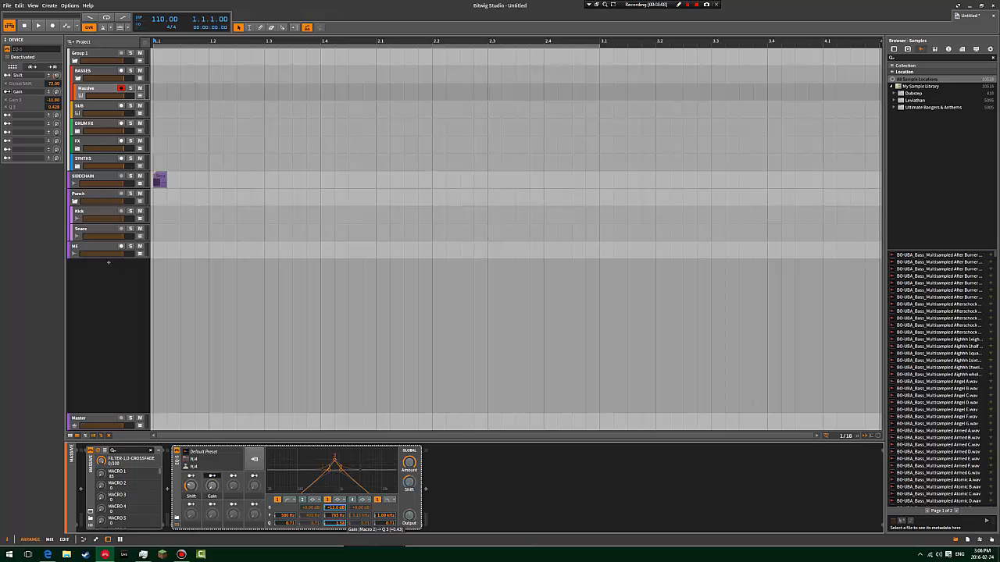
mouse_move(212, 486)
left_click(212, 476)
Play the sound while sweeping the Gain macro up to 100% and back, and moving the Shift macro.
left_click_drag(211, 486, 212, 426)
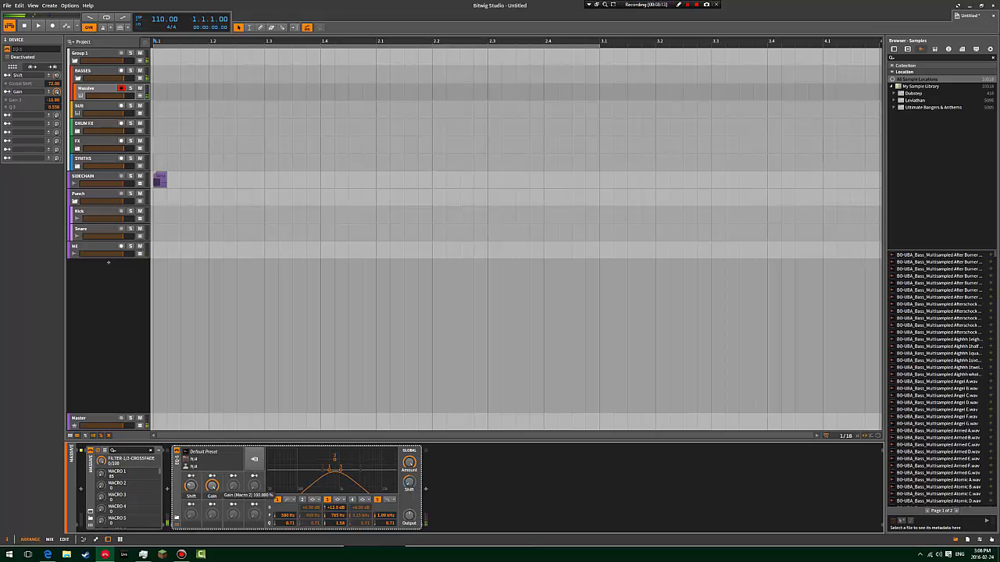
mouse_move(190, 486)
left_click_drag(211, 486, 212, 546)
mouse_move(190, 486)
left_mouse_down()
mouse_move(211, 425)
mouse_move(191, 490)
left_mouse_up()
Map macro 3 to band 1's frequency with an amount of -72.00 and to band 5's frequency with a positive amount.
left_click(287, 515)
left_click_drag(287, 516, 288, 547)
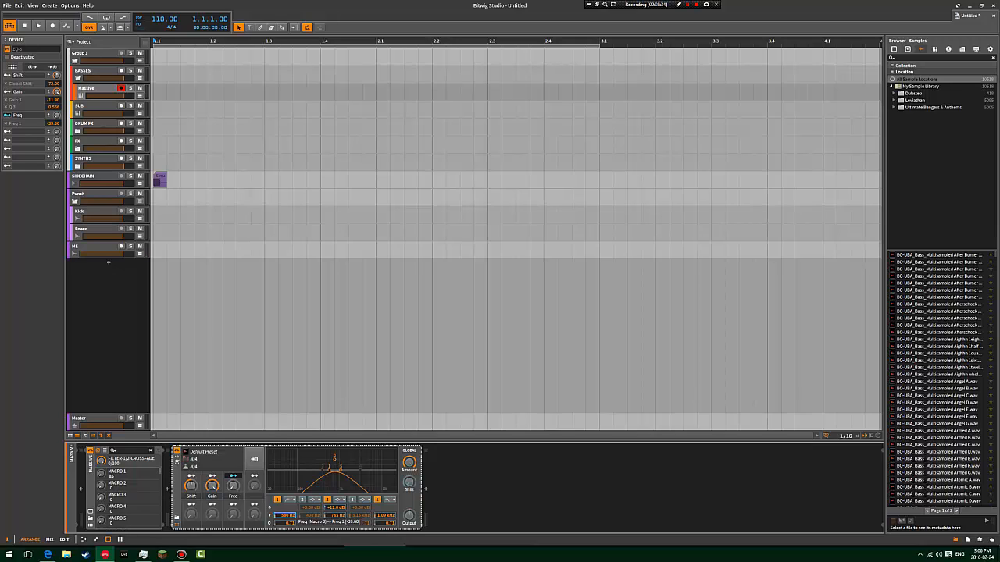
left_click_drag(287, 547, 287, 556)
left_click(233, 476)
left_click(233, 476)
left_click(385, 516)
left_click_drag(385, 516, 386, 497)
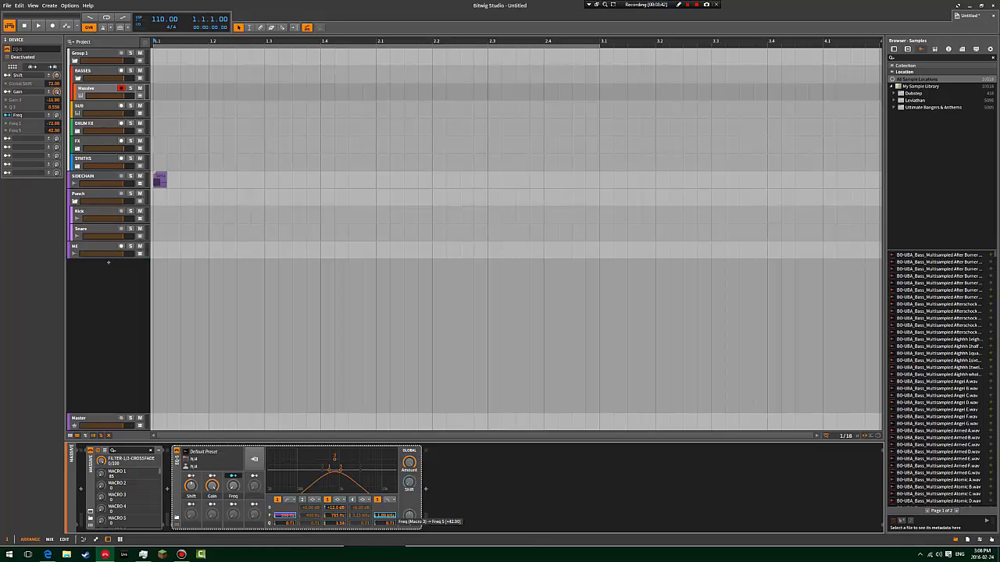
Play the sound while adjusting the Freq, Gain and Shift macros and EQ-5's global Amount.
left_click_drag(232, 486, 212, 539)
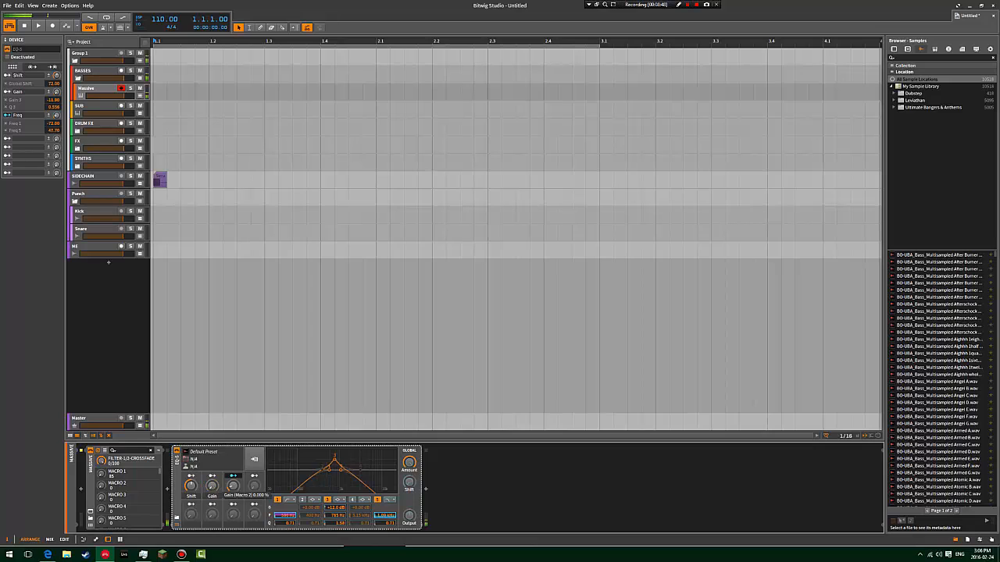
mouse_move(212, 486)
left_mouse_down()
mouse_move(211, 461)
mouse_move(212, 490)
left_mouse_up()
mouse_move(413, 463)
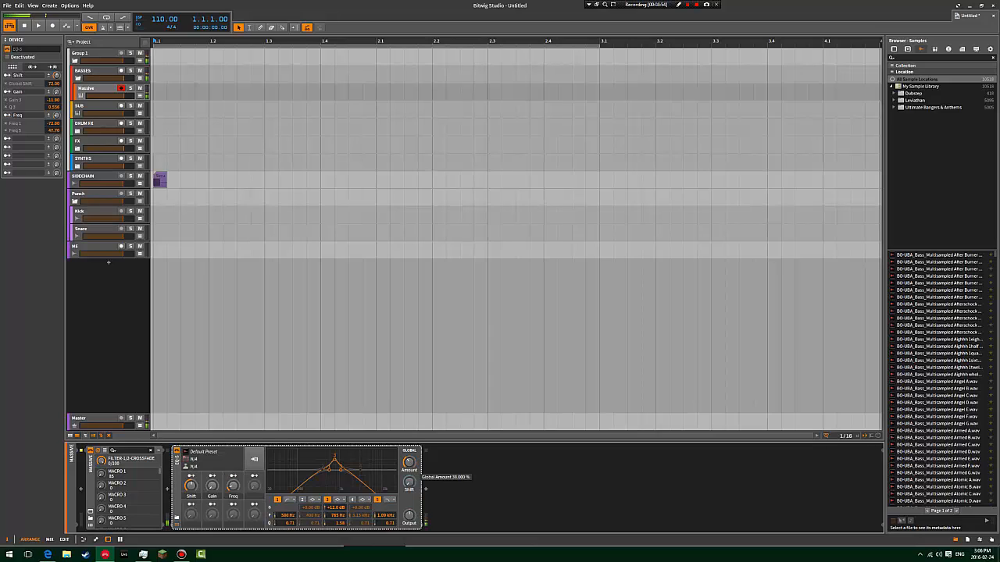
mouse_move(191, 486)
left_mouse_down()
mouse_move(191, 509)
mouse_move(232, 454)
mouse_move(191, 478)
mouse_move(232, 500)
mouse_move(233, 515)
mouse_move(233, 467)
mouse_move(191, 508)
mouse_move(191, 472)
mouse_move(212, 470)
mouse_move(211, 456)
mouse_move(190, 470)
mouse_move(190, 492)
mouse_move(233, 492)
mouse_move(233, 507)
mouse_move(191, 467)
left_mouse_up()
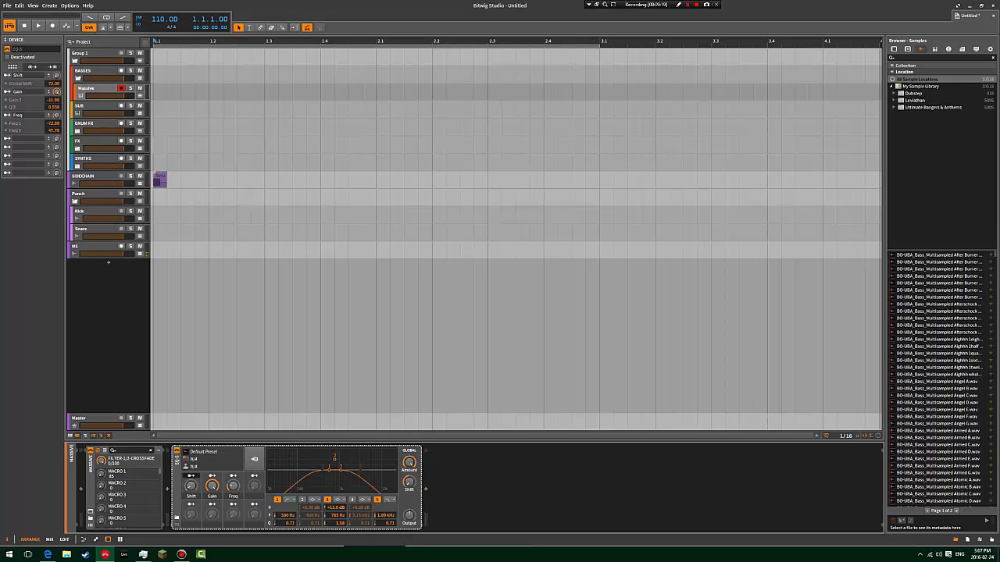
Replace the EQ-5 on the Massive track with an EQ-2.
key("Delete")
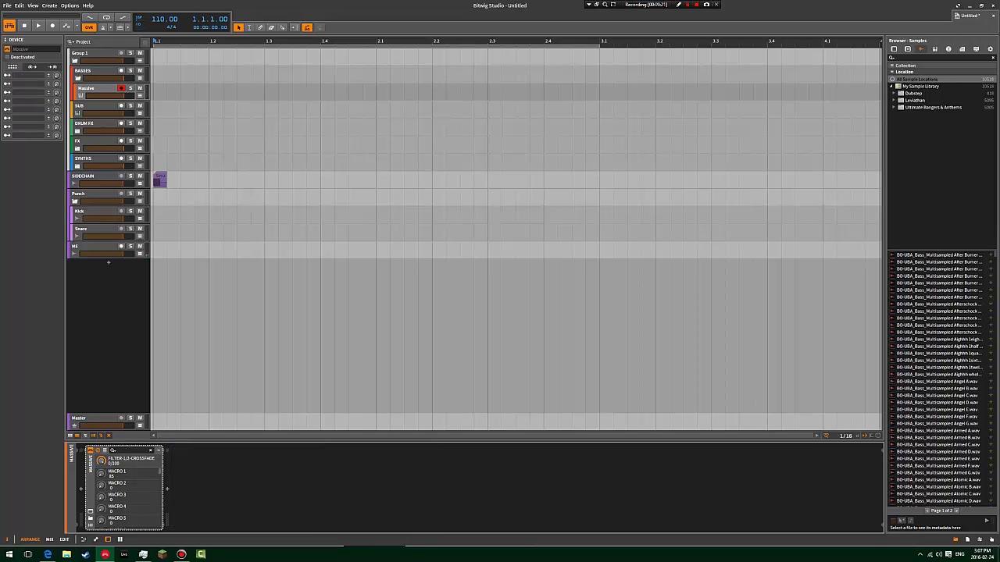
left_click(166, 489)
type("eq")
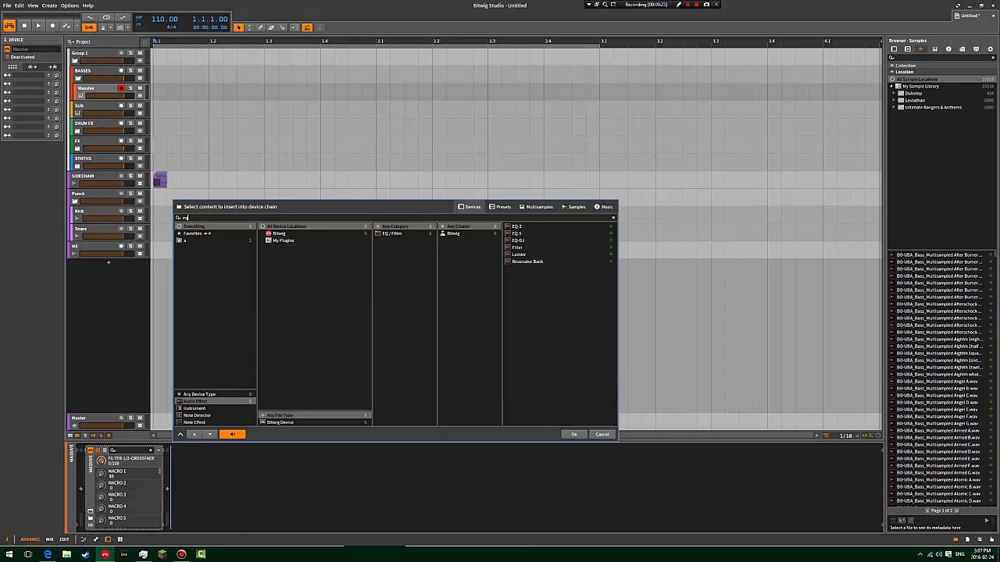
key("Return")
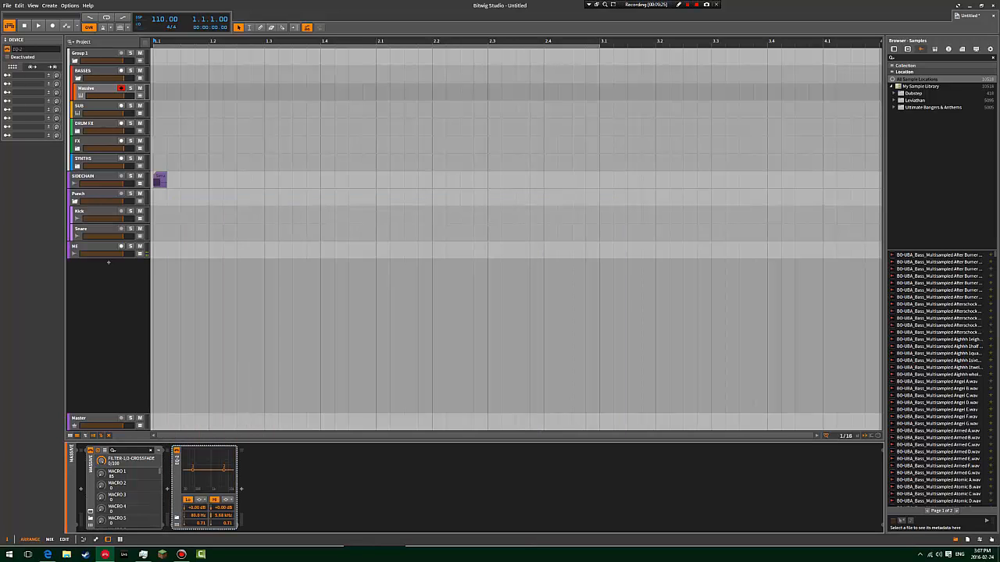
Set EQ-2's low band to highpass12 and its high band to lowpass12.
left_click(202, 500)
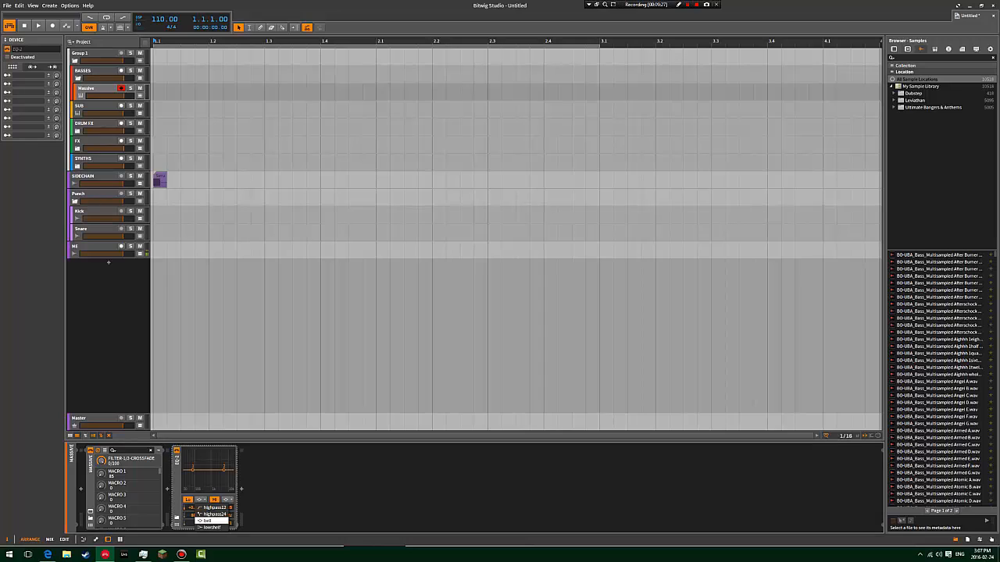
left_click(212, 507)
left_click(227, 499)
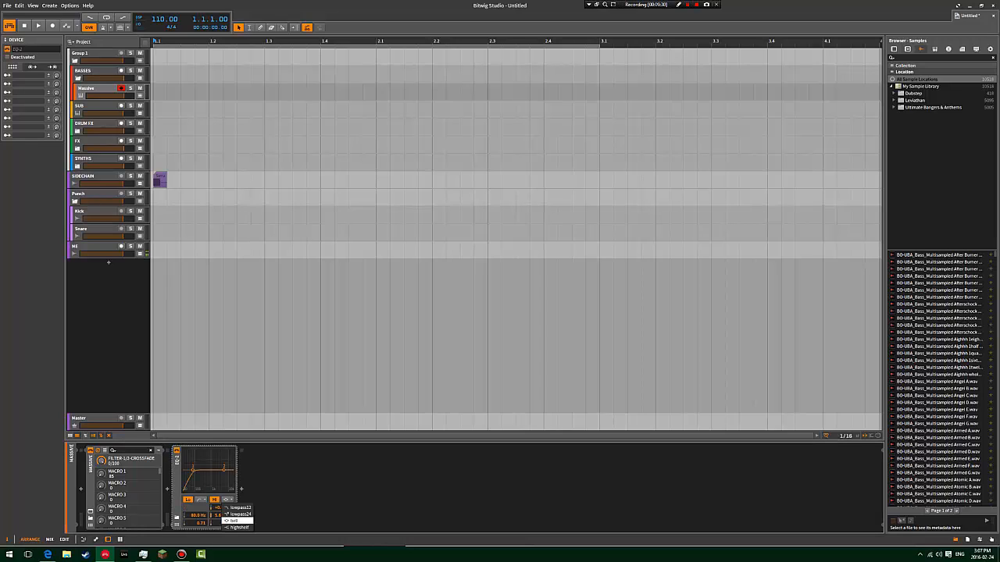
left_click(237, 508)
left_click(227, 499)
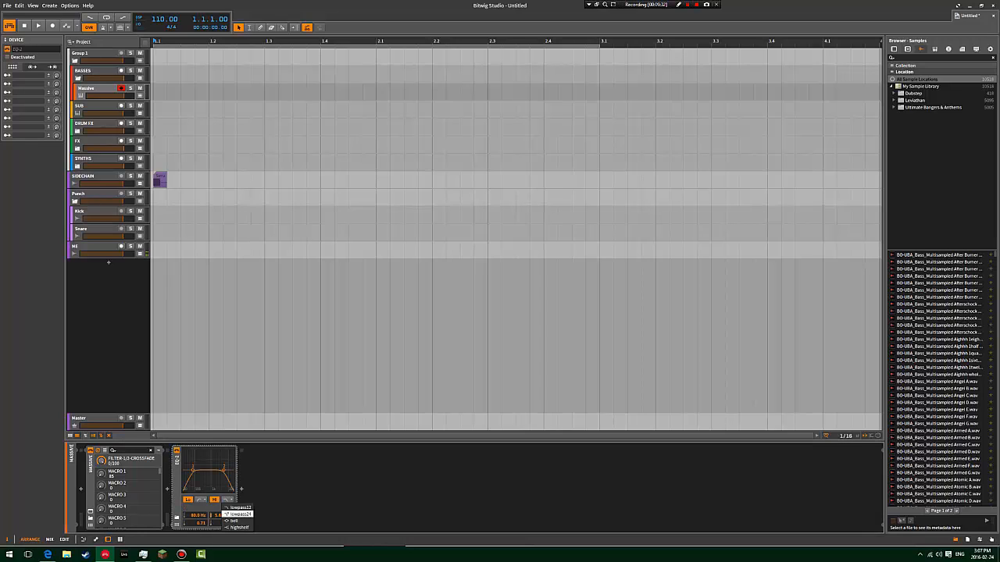
left_click(237, 508)
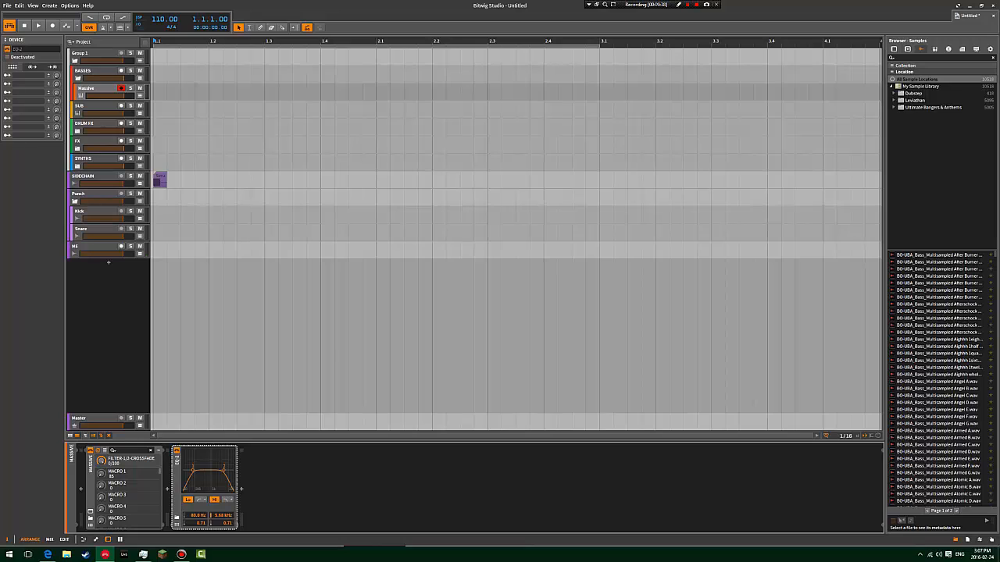
Replace the EQ-2 with a Filter device and set the filter's pre gain to 0 dB.
key("Delete")
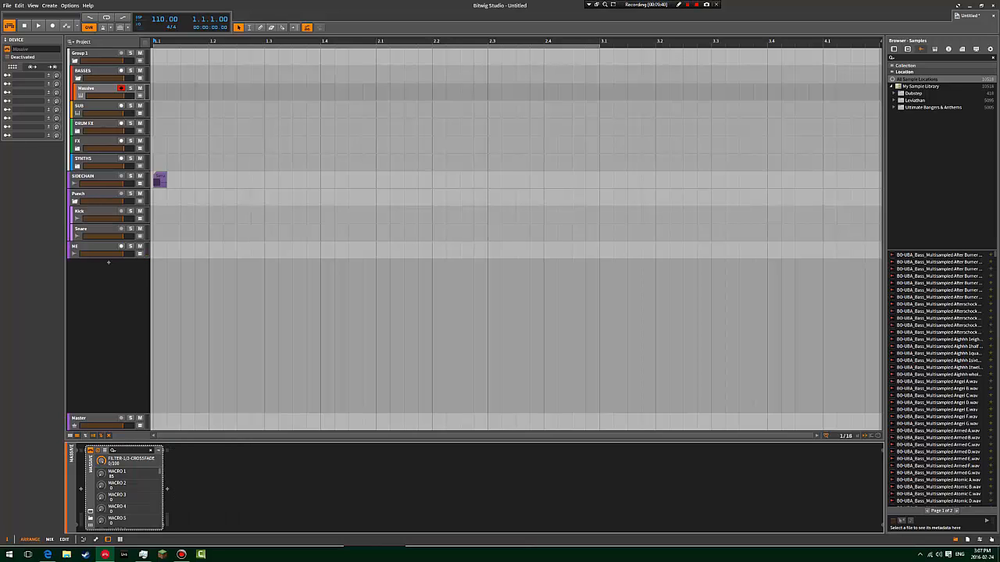
left_click(167, 489)
type("fil")
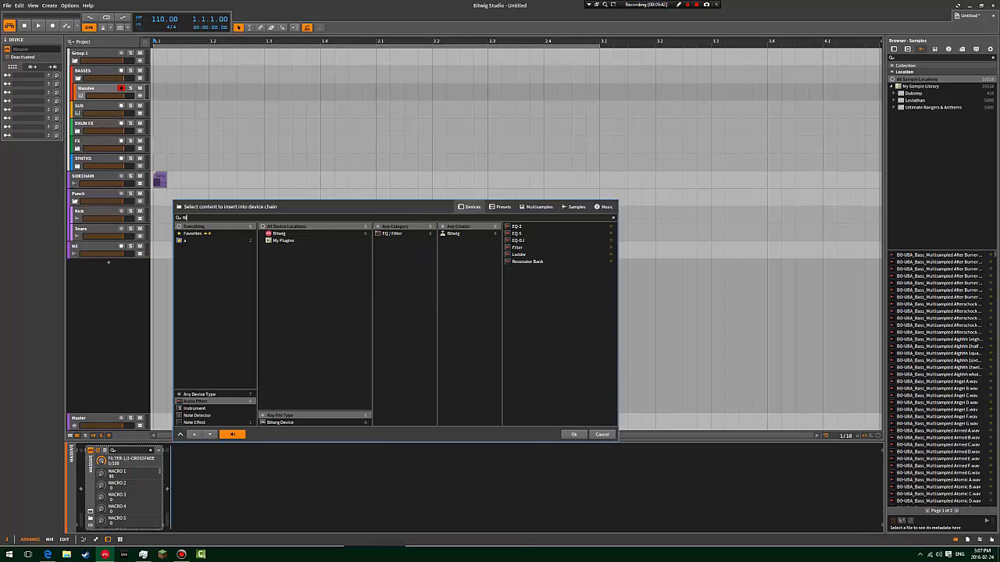
double_click(517, 248)
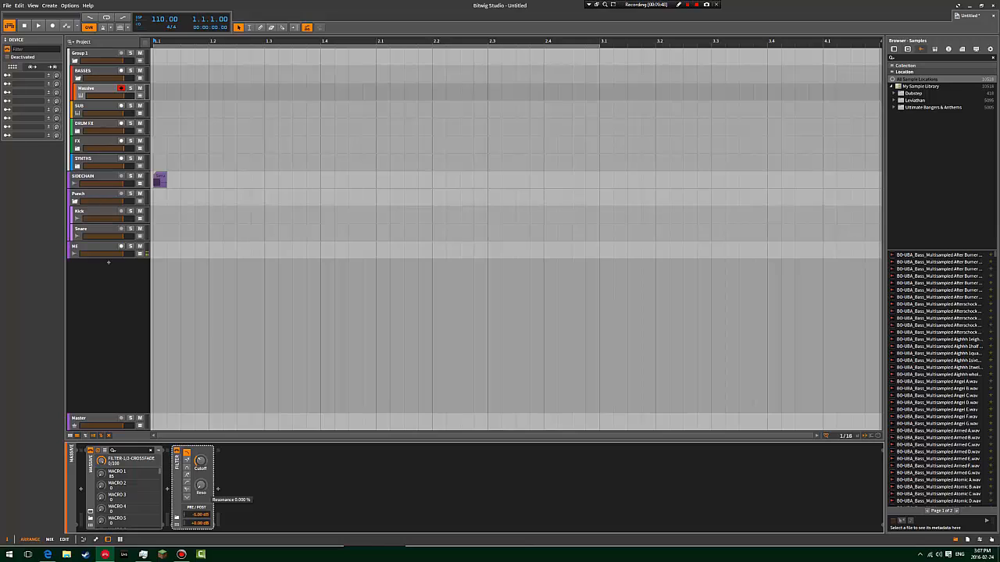
double_click(193, 515)
key("Return")
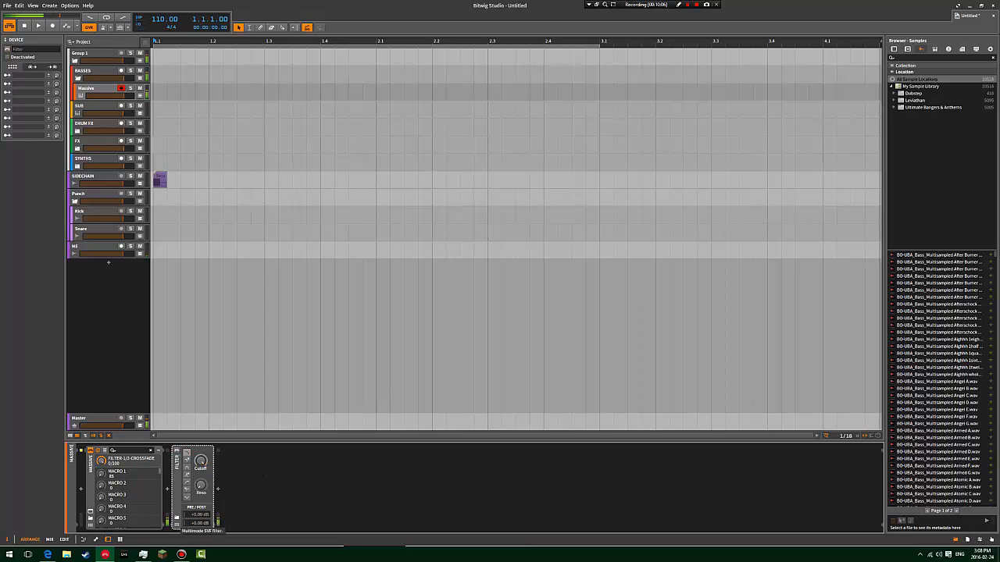
Compare the bass with the Filter device off and on, keeping its first filter mode selected.
left_click(176, 450)
left_click(176, 450)
left_click(187, 451)
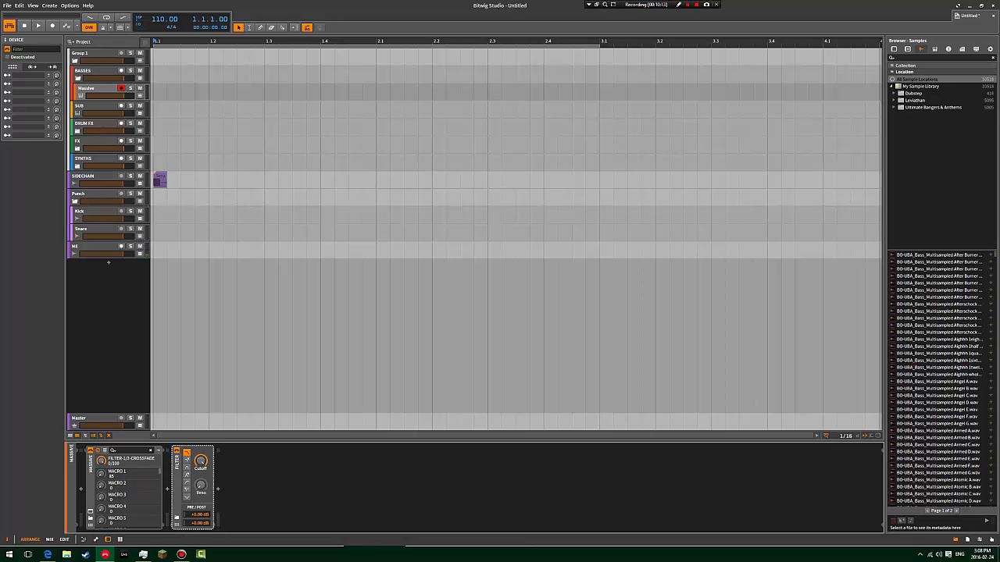
Insert an EQ-2 after the Filter device.
left_click(218, 489)
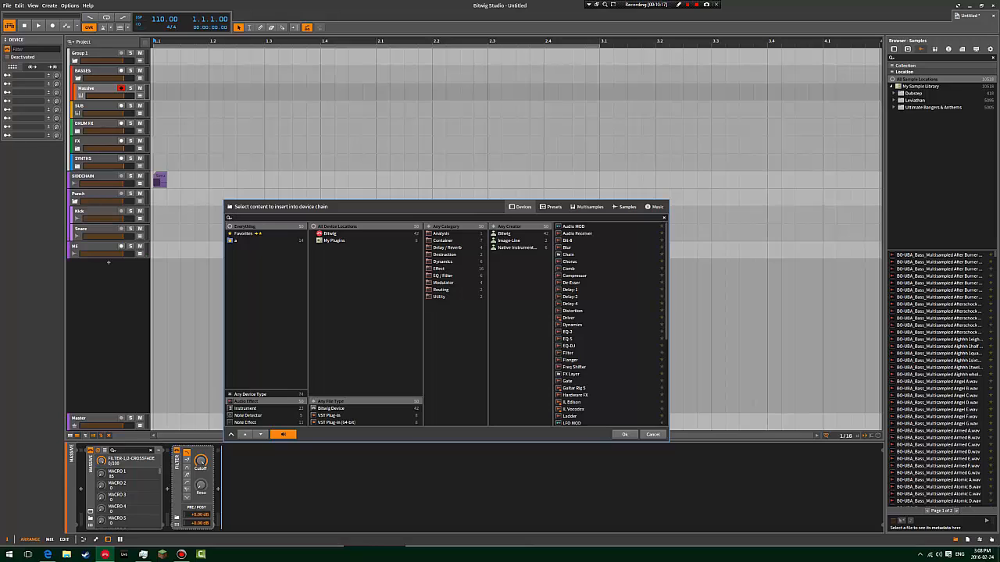
type("eq")
key("Down")
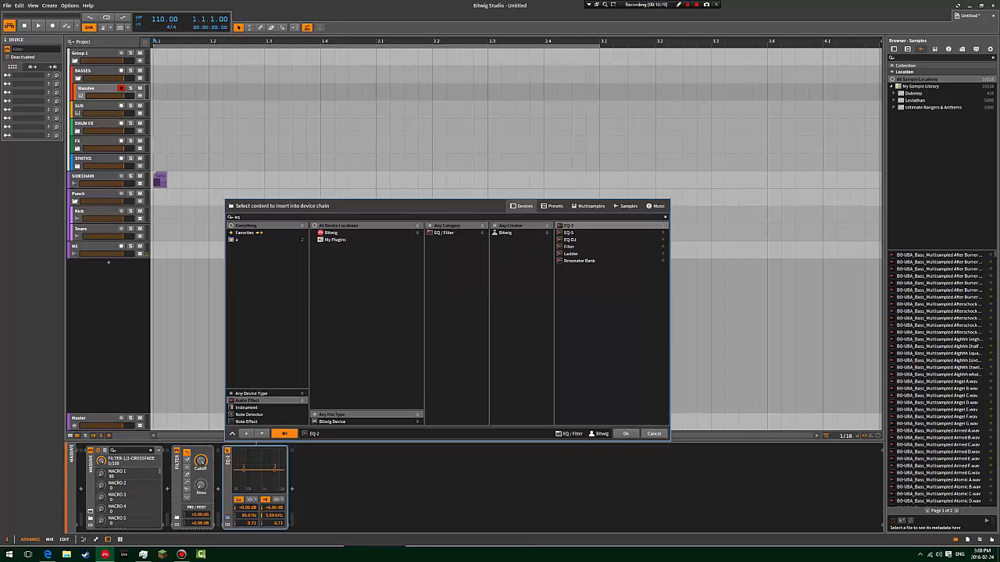
key("Return")
Try a high-pass shape on EQ-2's low band and return it to bell.
left_click(256, 508)
left_click(261, 514)
left_click(252, 500)
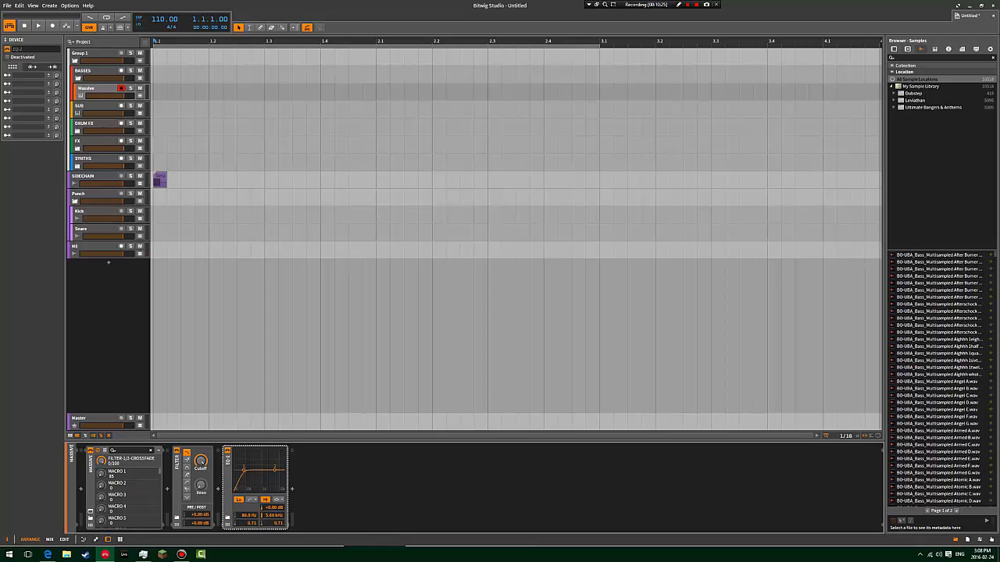
left_click(251, 521)
Set EQ-2's high band to lowpass12 and raise its frequency to 20.0 kHz.
left_click(278, 500)
left_click(286, 508)
left_click_drag(275, 470, 284, 470)
left_click_drag(283, 470, 275, 470)
left_click_drag(275, 471, 284, 470)
left_click(177, 475)
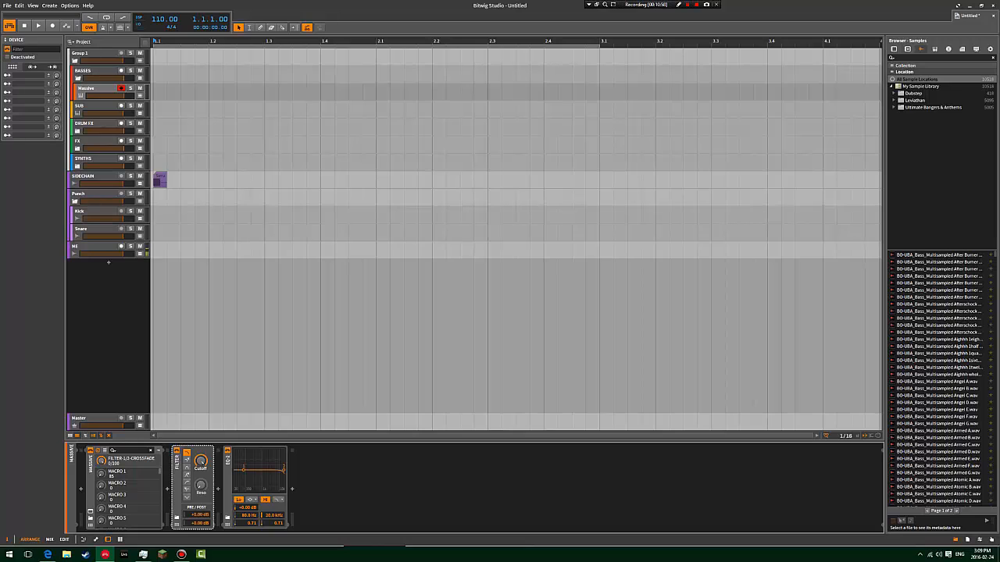
Automate EQ-2's Device On/Off on the Massive track, at 100% from 1.1.1.00 and dropping to 0% at 2.1.1.00.
left_click(227, 451)
left_click(140, 96)
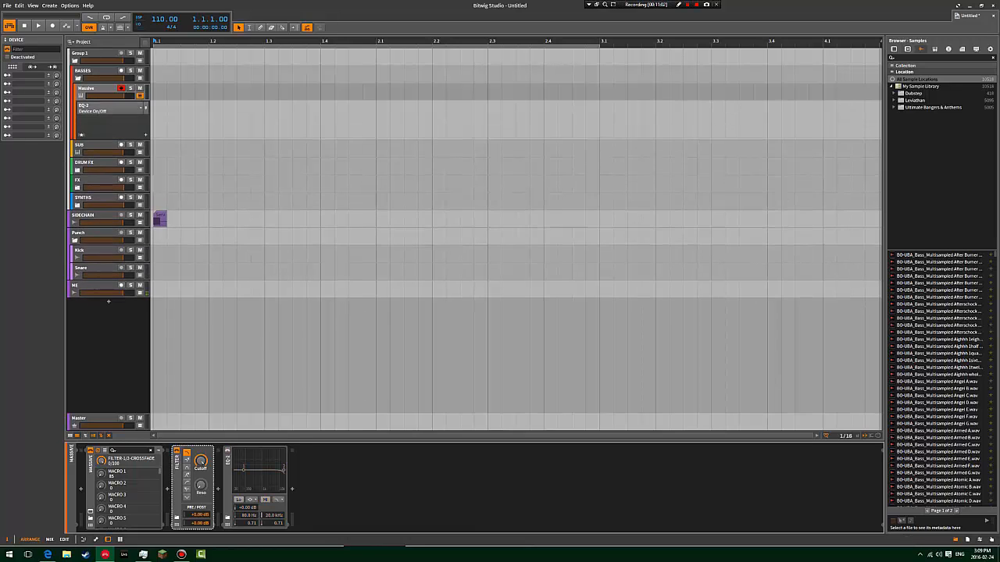
left_click(153, 104)
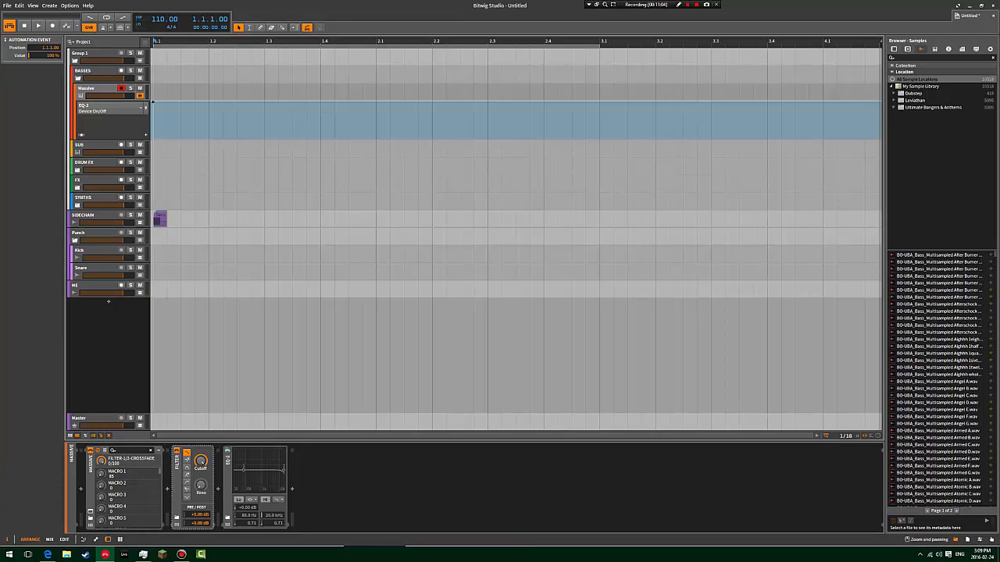
mouse_move(154, 103)
left_mouse_down()
mouse_move(154, 139)
mouse_move(154, 103)
left_mouse_up()
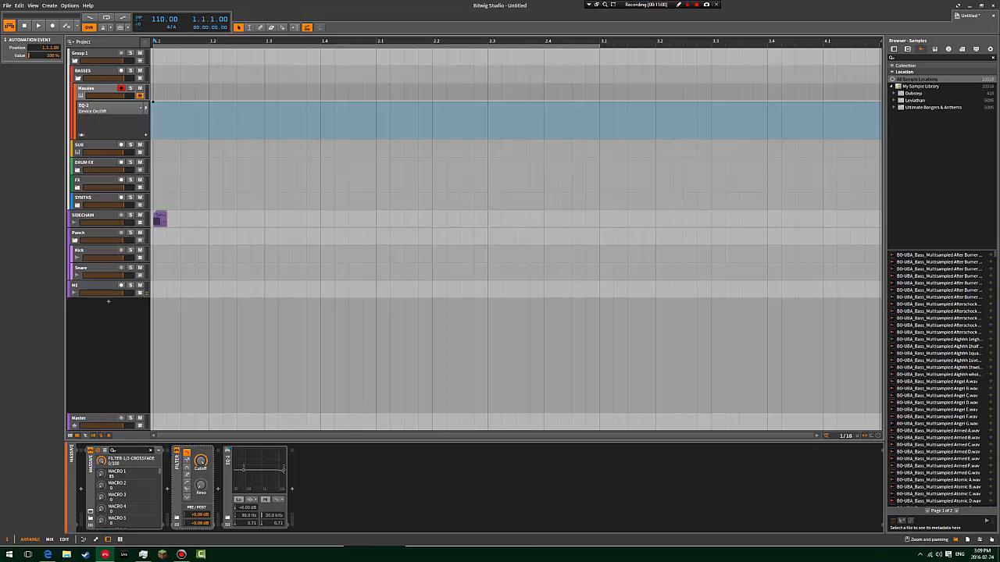
left_click(376, 102)
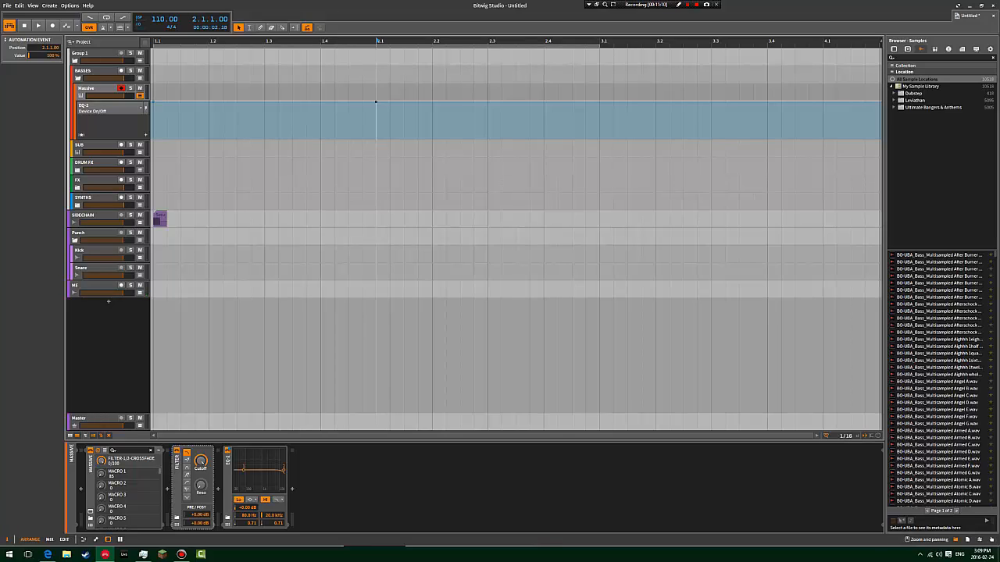
left_click_drag(376, 103, 376, 139)
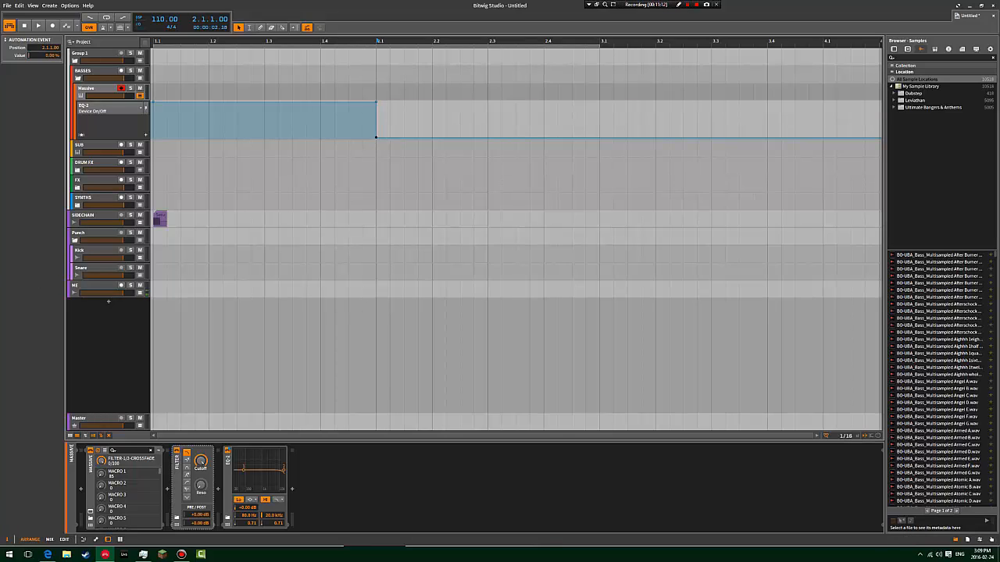
Add a separate automation lane for EQ-2's Device On/Off under the Massive track.
left_click(92, 110)
left_click(102, 88)
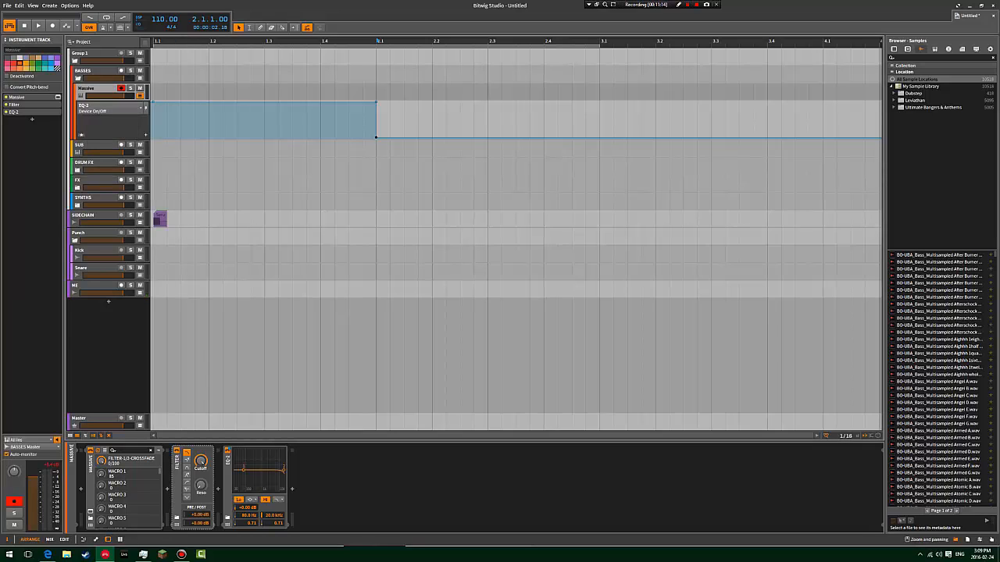
left_click(146, 136)
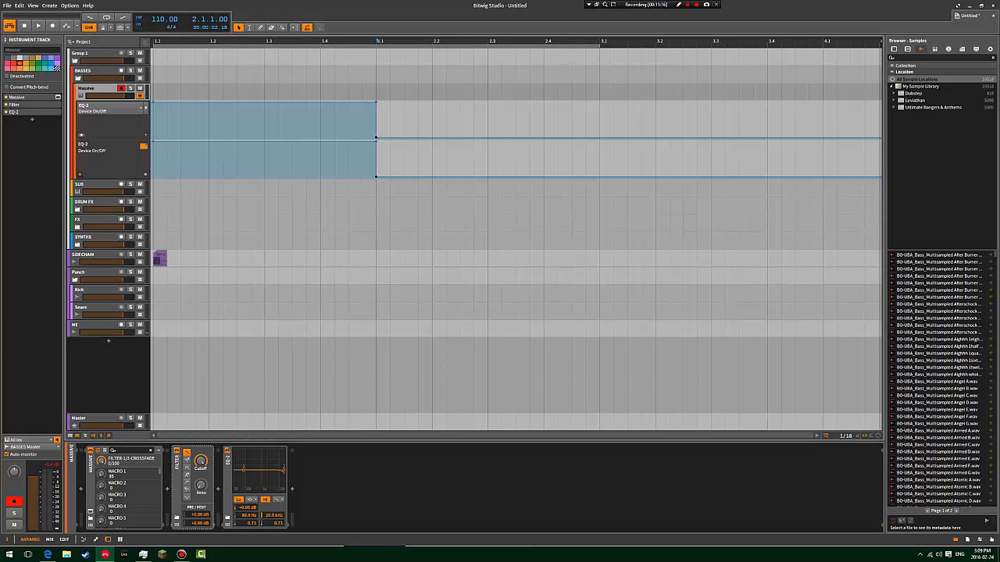
Automate EQ-2's Hi Freq with a rising ramp from 1.1.1.00 up to 20.0 kHz at 2.1.1.00.
mouse_move(284, 470)
left_mouse_down()
mouse_move(275, 470)
mouse_move(283, 470)
left_mouse_up()
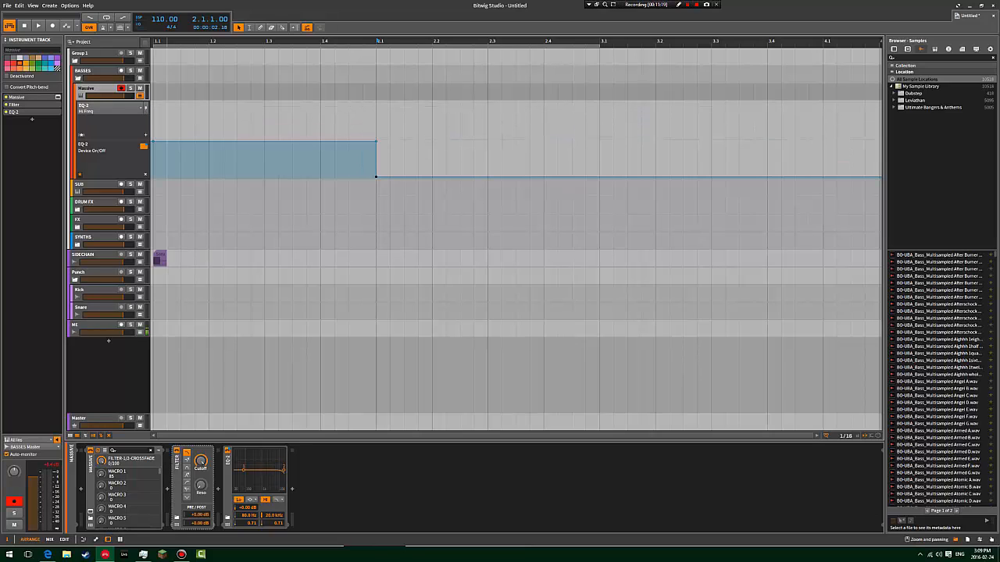
left_click_drag(165, 109, 133, 494)
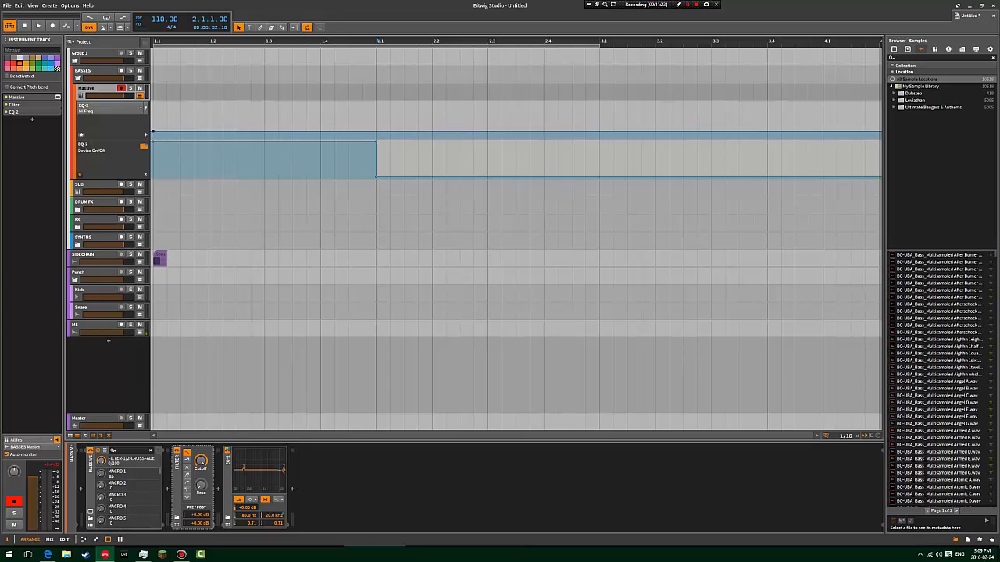
left_click(154, 132)
left_click_drag(376, 132, 390, 101)
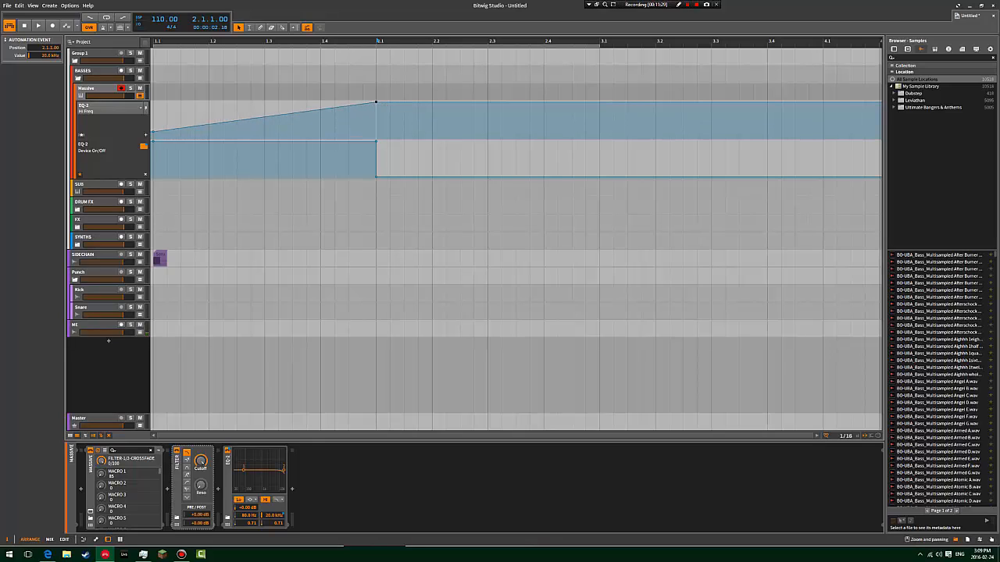
Play the arrangement from 1.4.4, 2.1 and 1.4 to check the EQ-2 switching off at the end of the ramp.
left_click(363, 123)
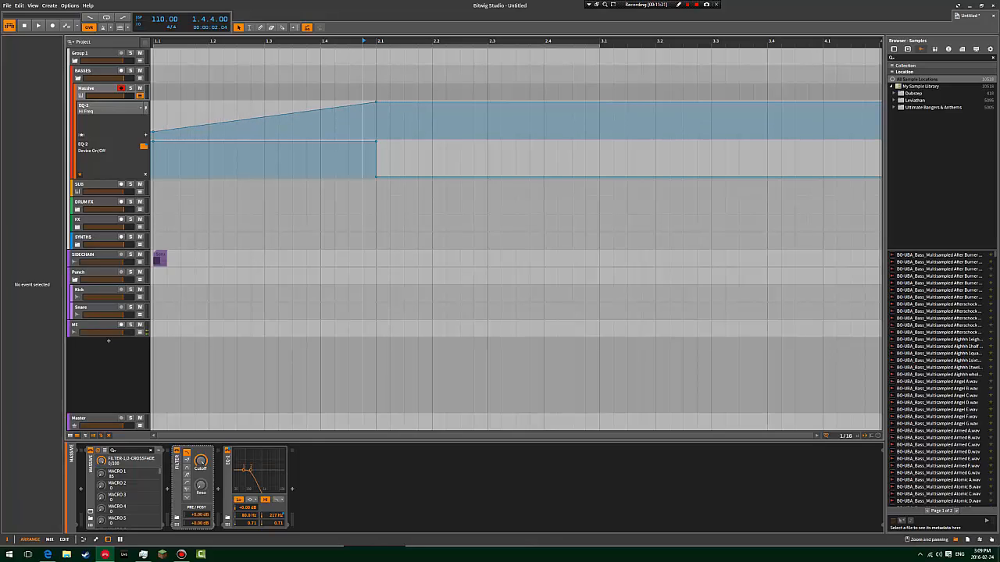
key("space")
left_click(377, 123)
key("space")
key("space")
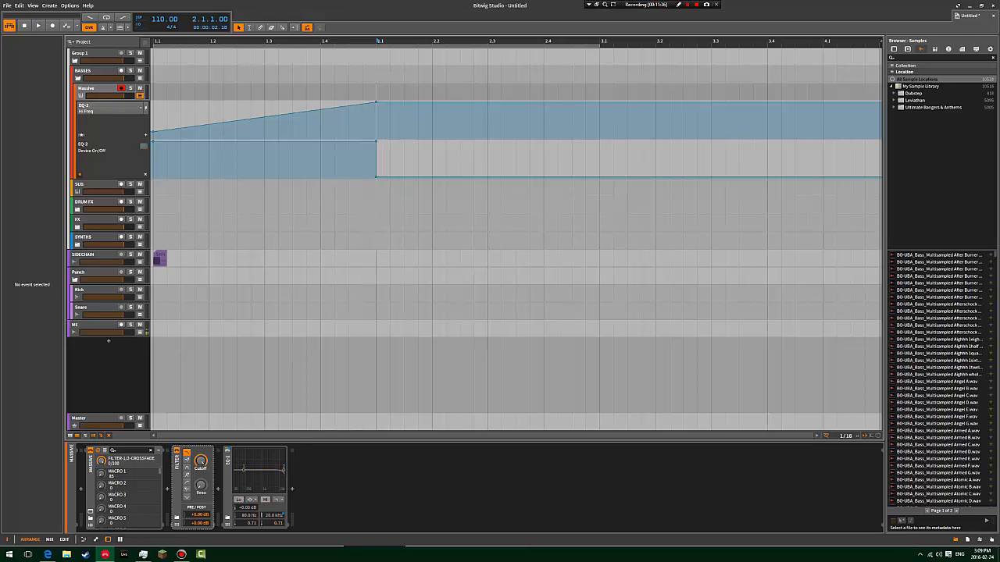
left_click(321, 124)
key("space")
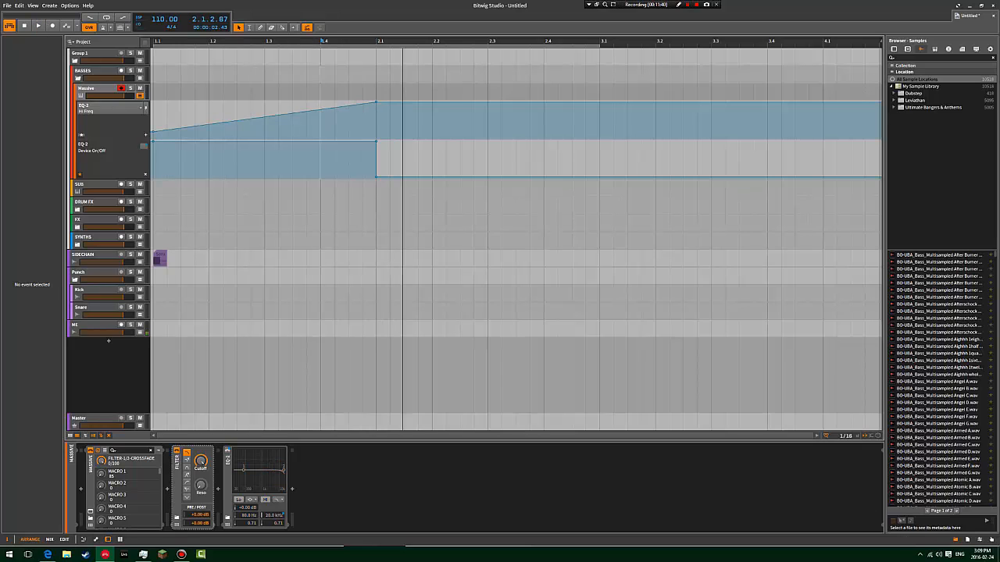
Remove the extra EQ-2 Device On/Off lane and show the Filter's Cutoff in the Massive track's automation lane.
left_click(177, 484)
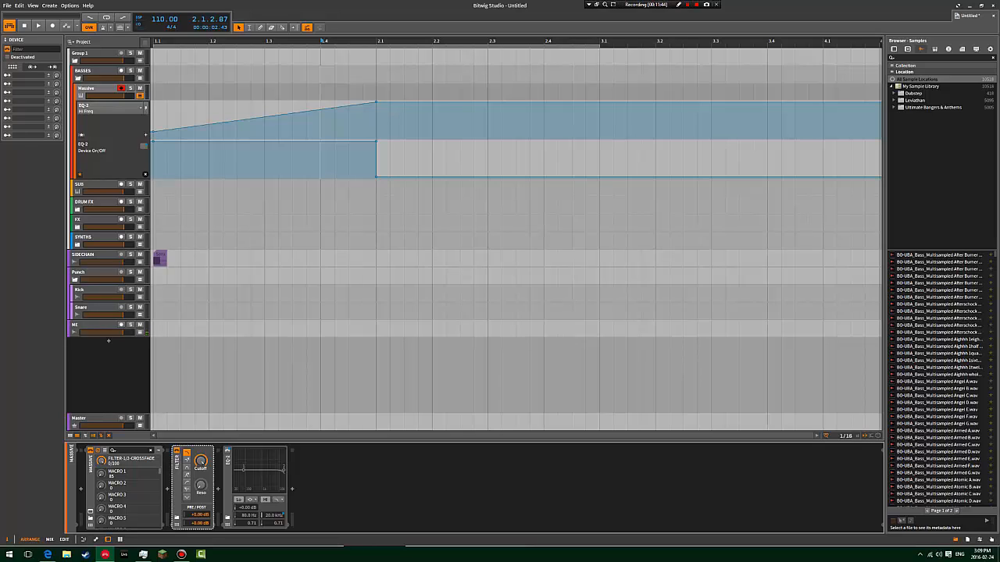
left_click(145, 174)
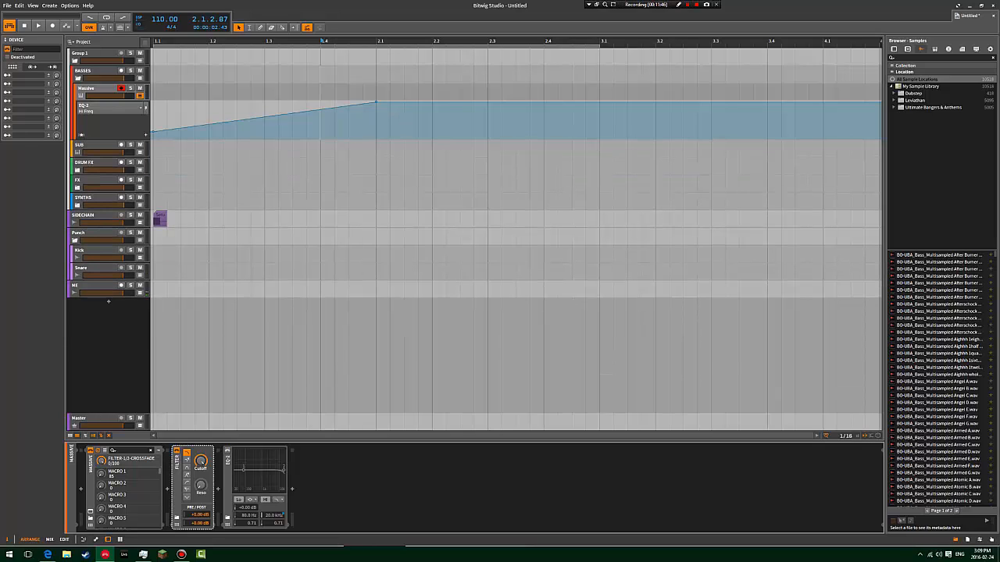
left_click(201, 461)
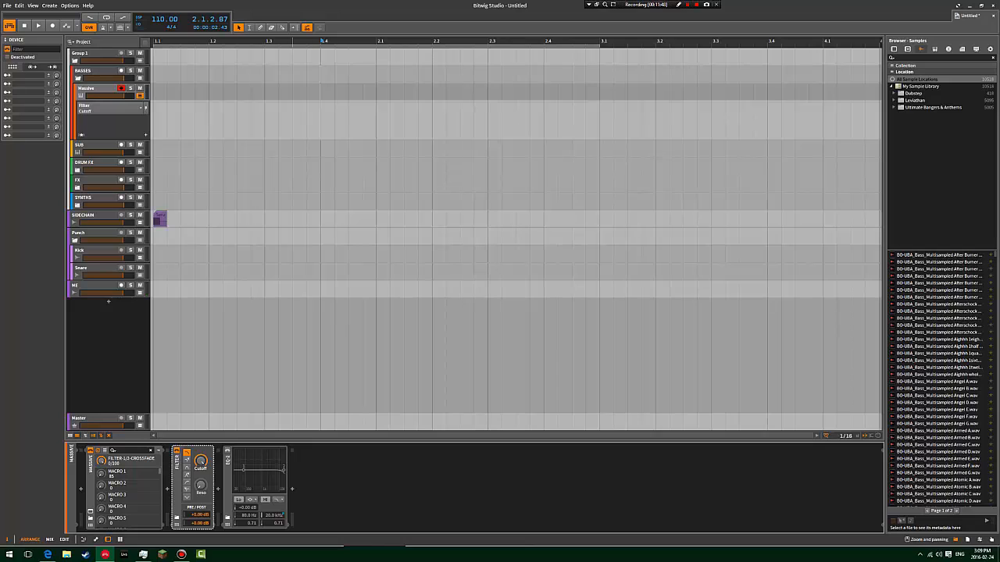
Switch the automation lane back to EQ-2's Hi Freq, delete all its automation points and select the Filter device.
left_click(109, 109)
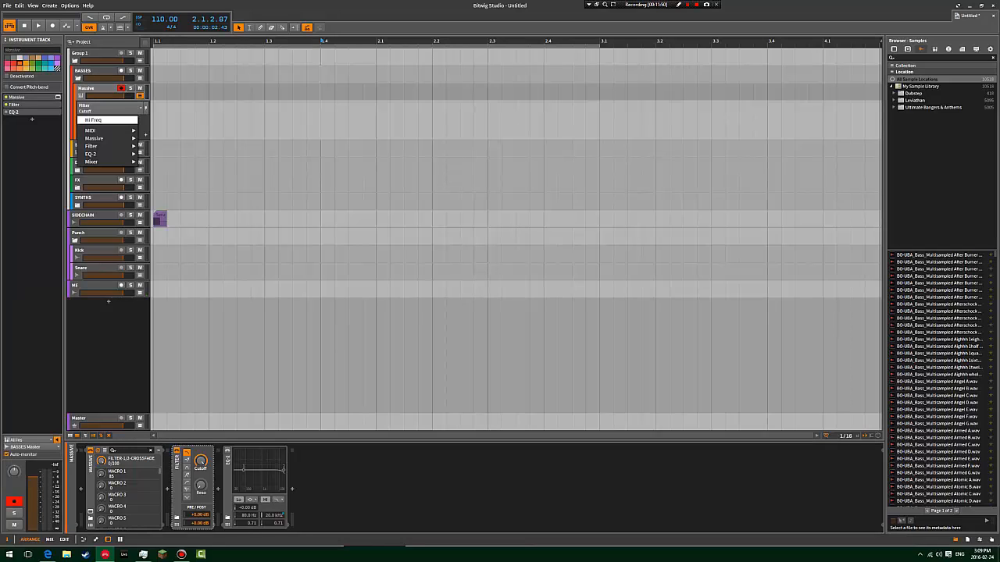
left_click(109, 120)
left_click_drag(419, 74, 150, 206)
left_click(159, 220)
left_click_drag(390, 94, 151, 135)
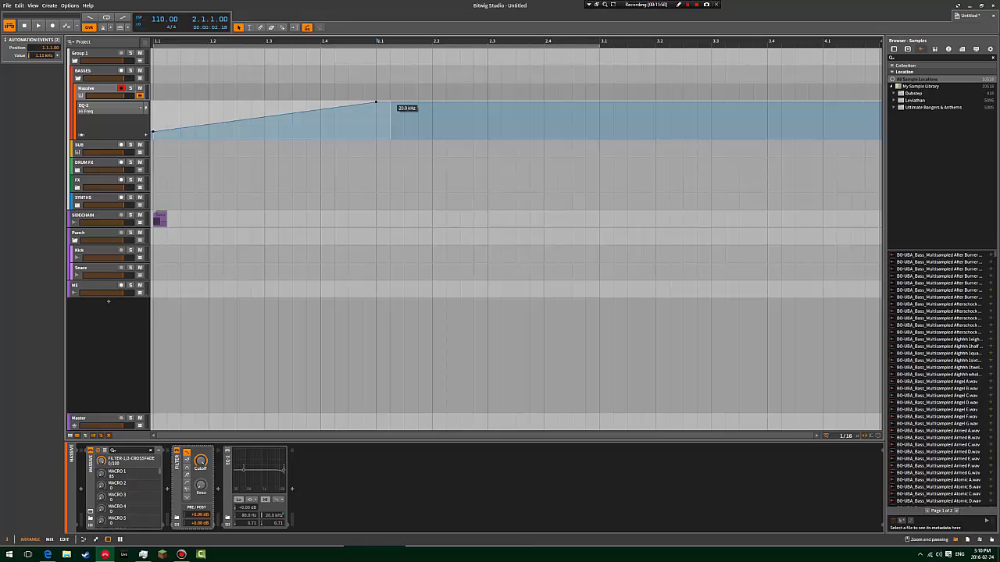
key("Delete")
left_click(177, 477)
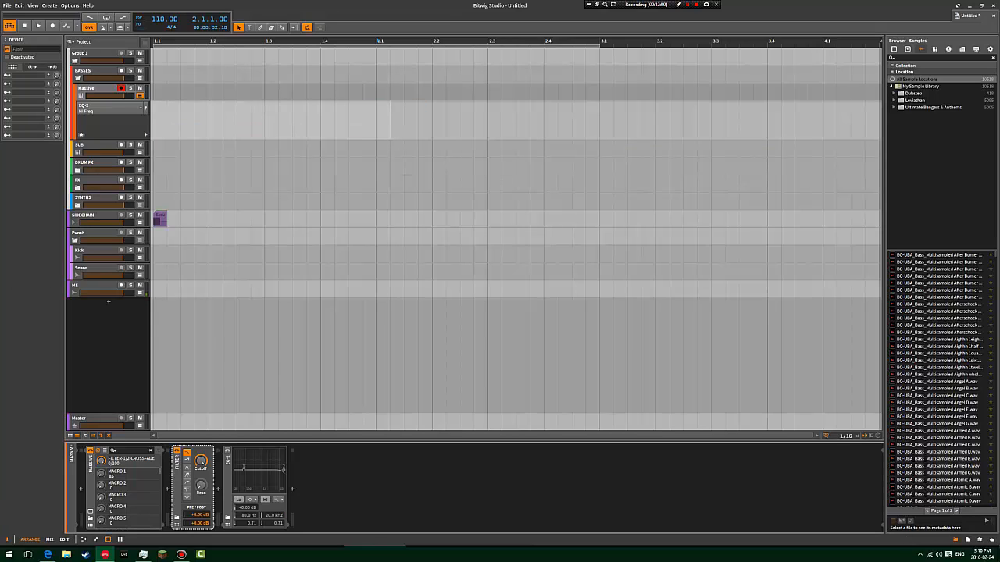
Delete the EQ-2 and Filter devices from the Massive track's device chain.
left_click(228, 480)
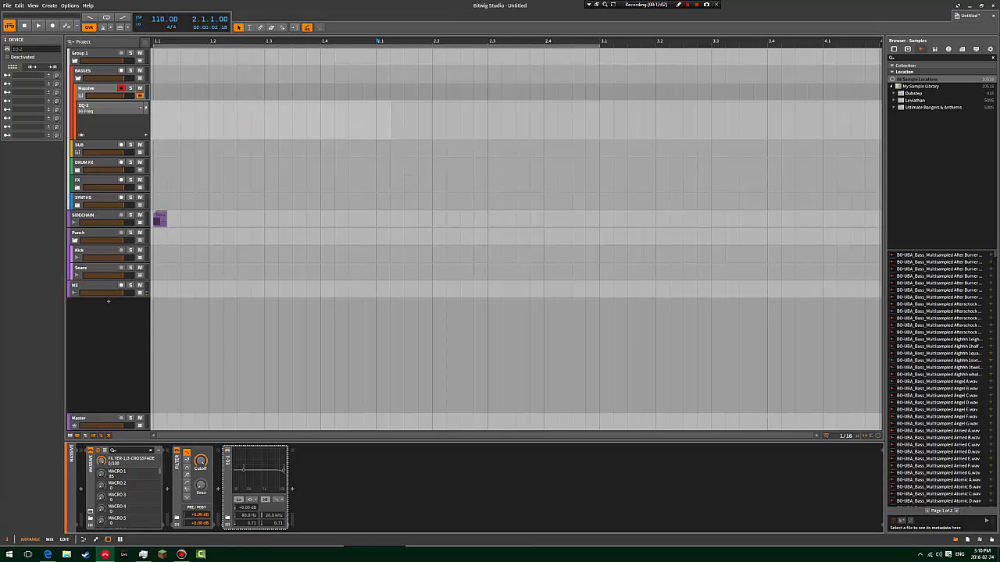
key("Delete")
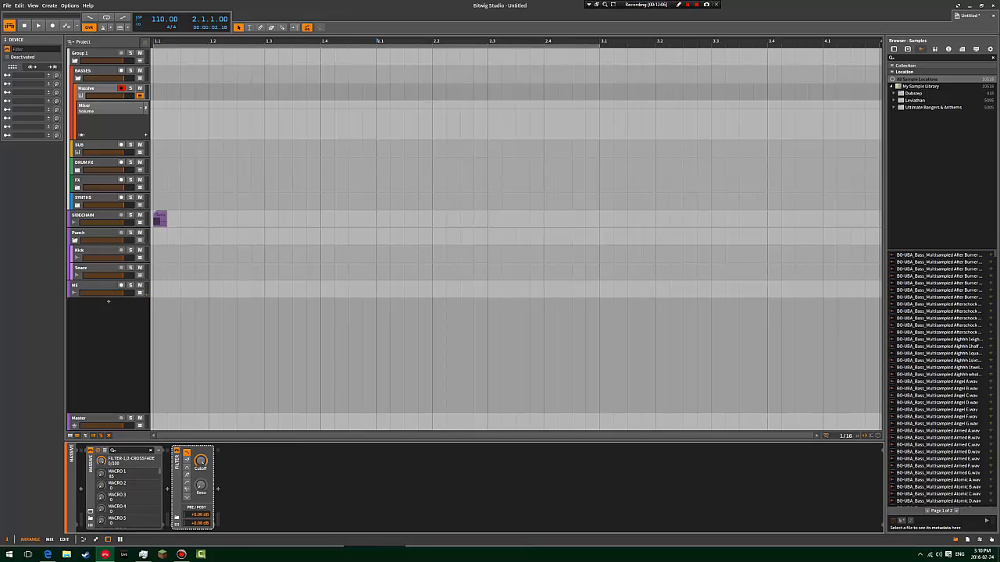
key("Delete")
Insert an EQ-DJ directly after the Massive plug-in and try boosting its Low gain during playback.
left_click(167, 489)
type("eq")
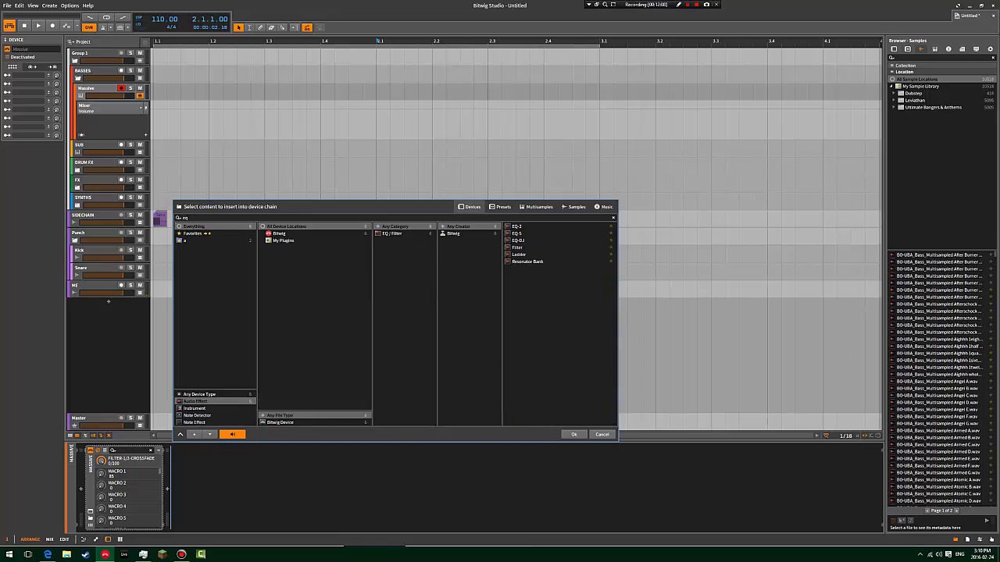
key("Down")
key("Down")
key("Return")
key("space")
left_click_drag(190, 490, 190, 445)
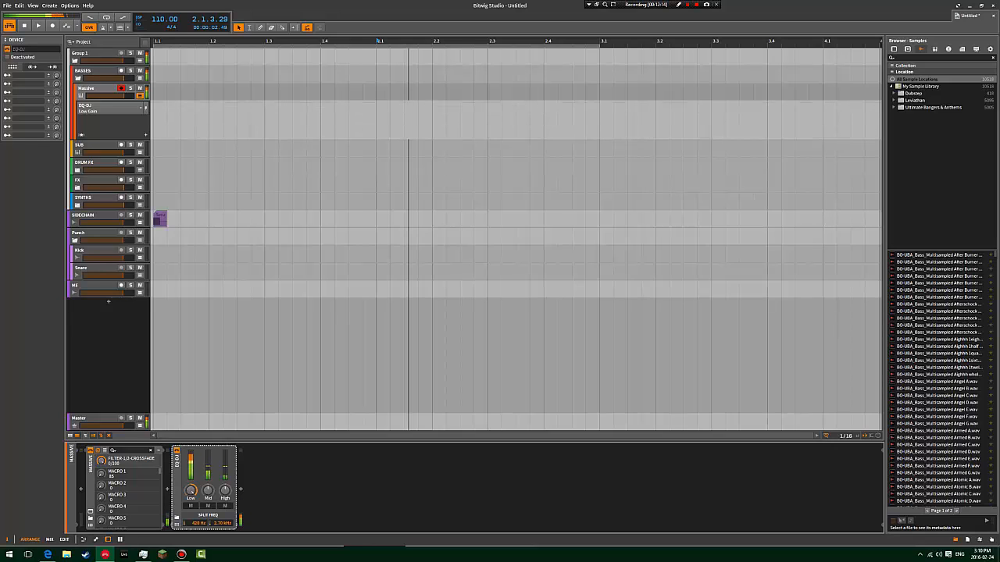
Insert a Multiband FX-3 after the EQ-DJ in the Massive track's device chain.
left_click(241, 489)
type("mul")
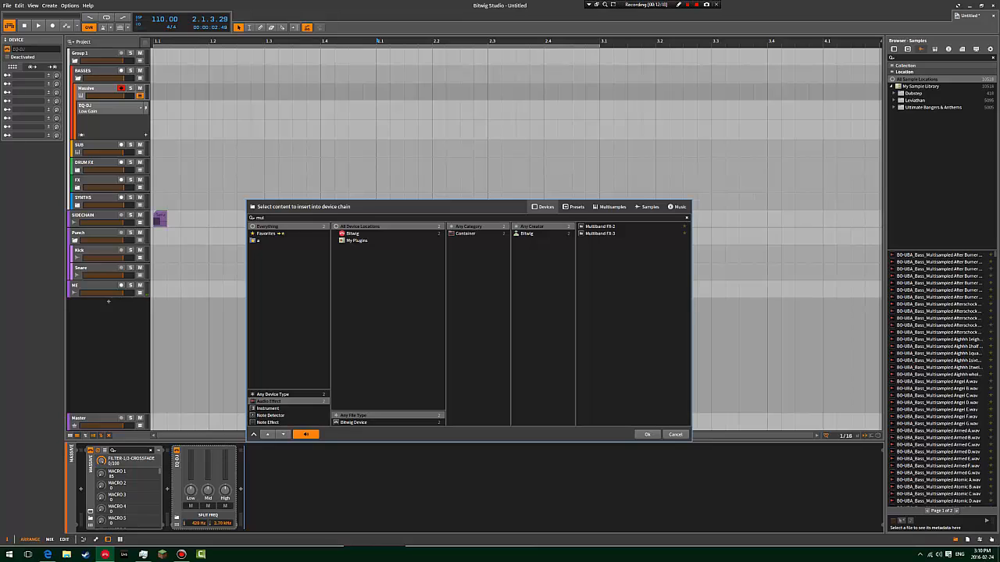
key("Down")
key("Return")
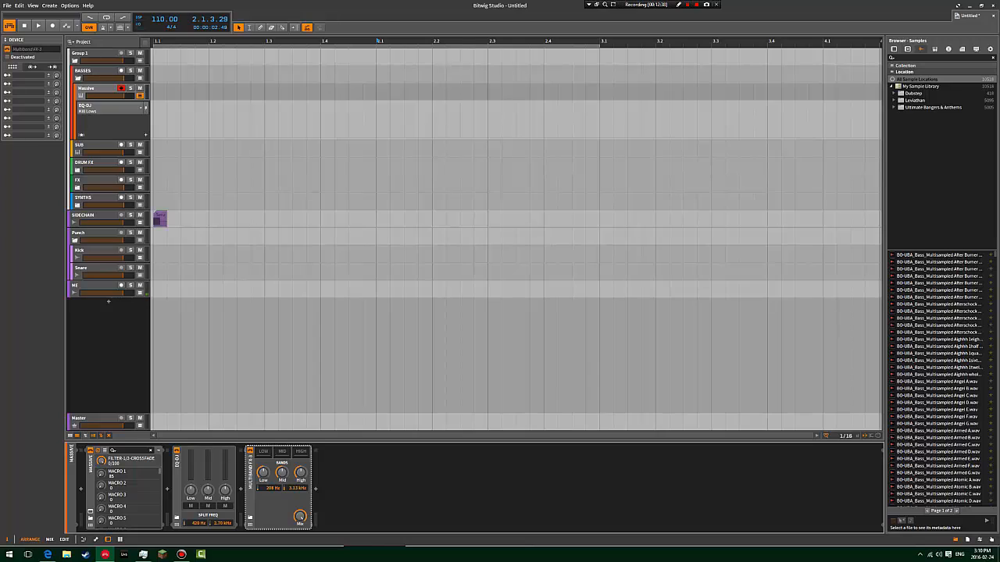
Set the EQ-DJ's low split frequency to 110 Hz and turn its Low gain down.
double_click(196, 524)
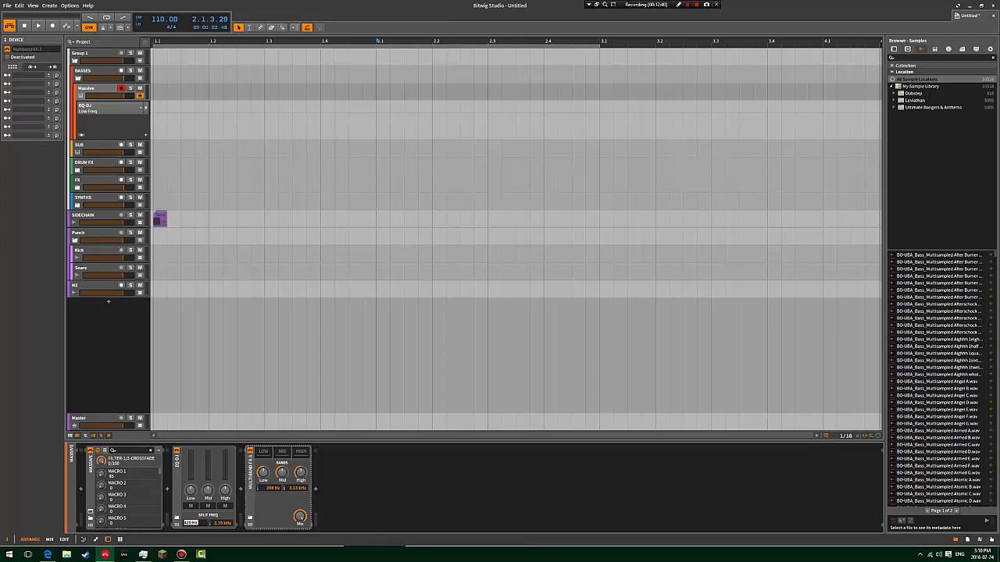
type("118")
key("Return")
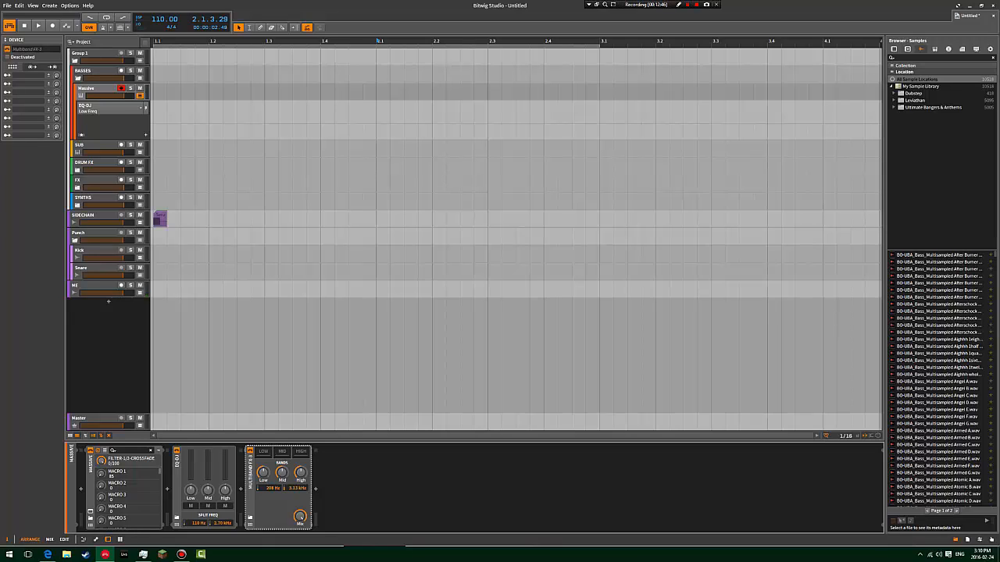
left_click_drag(191, 490, 191, 547)
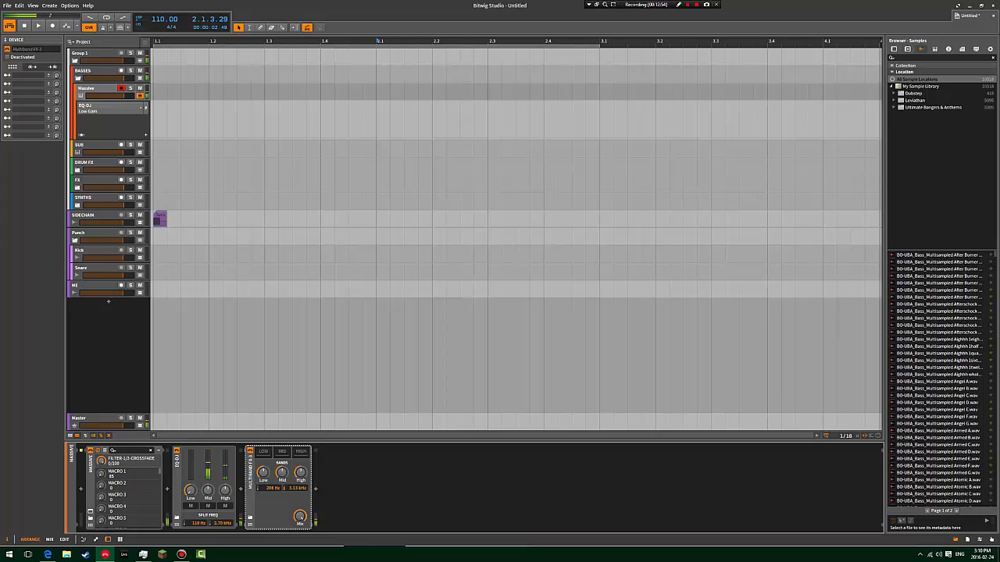
On the Massive track, switch EQ-DJ off and set Multiband FX-3's Low/Mid split to 110 Hz with its Low band turned down.
left_click(90, 146)
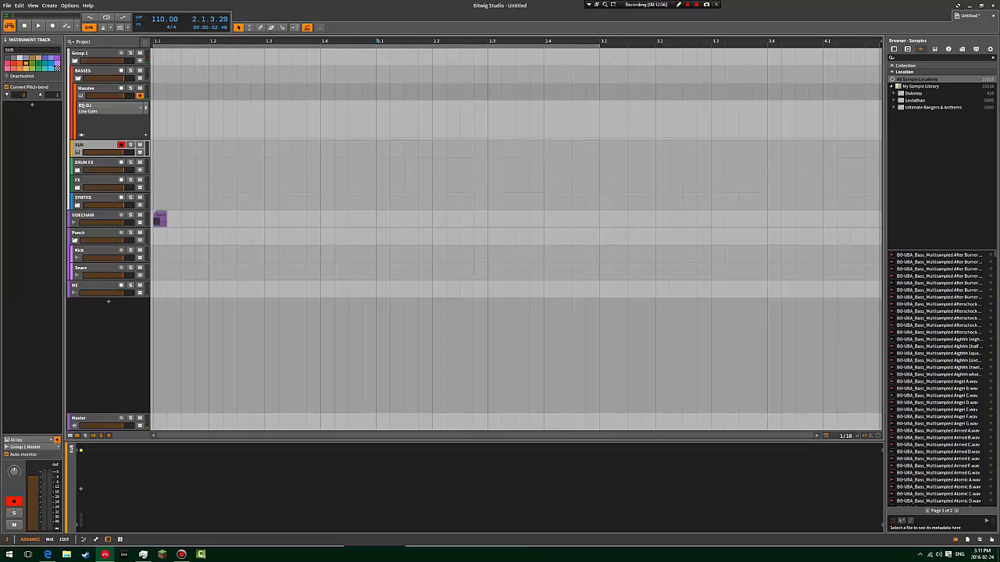
left_click(90, 89)
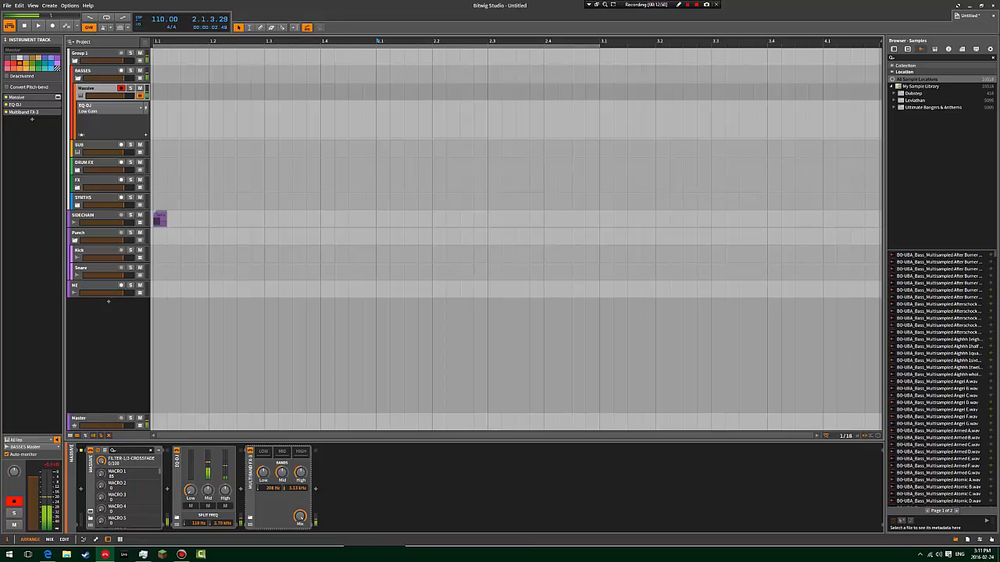
left_click(176, 451)
left_click(266, 487)
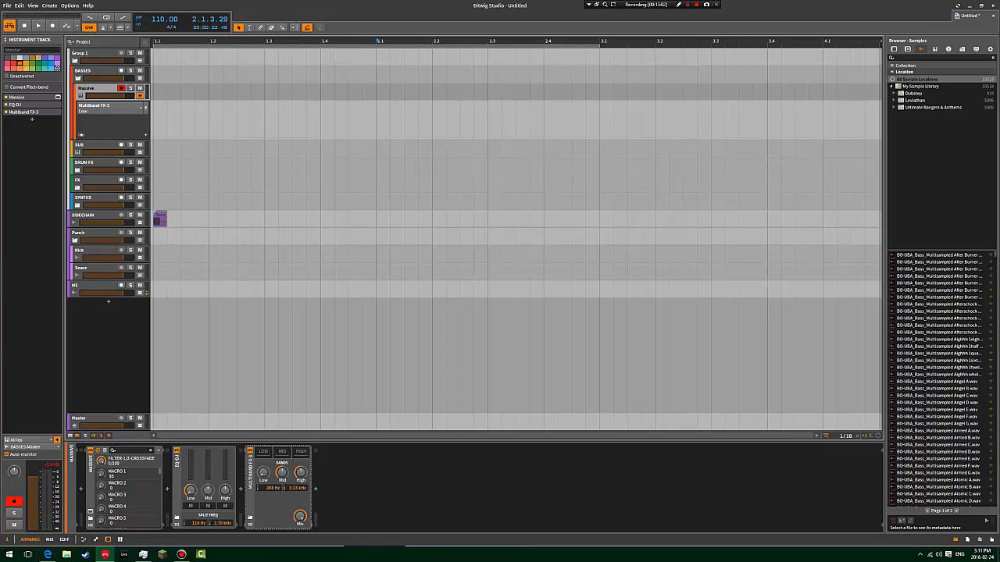
type("110")
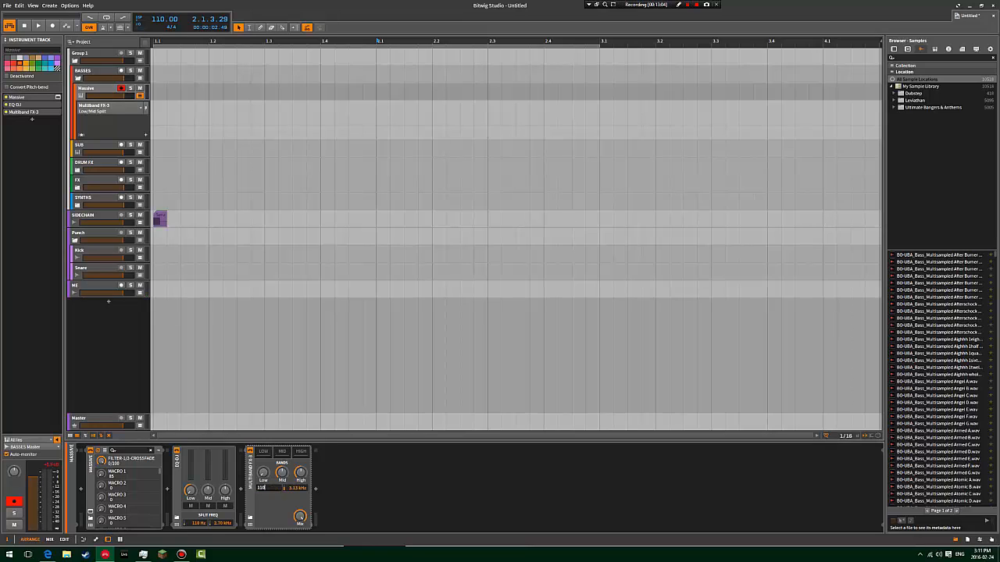
key("Return")
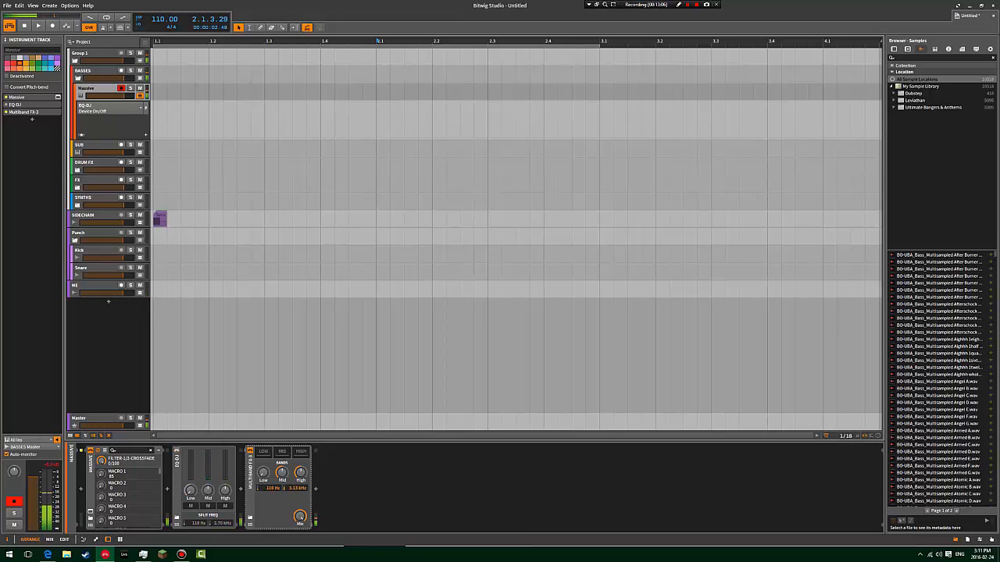
Compare the low cuts of EQ-DJ and Multiband FX-3 by switching each device on and off.
left_click(176, 451)
left_click(250, 451)
left_click(250, 451)
left_click(250, 451)
left_click(177, 451)
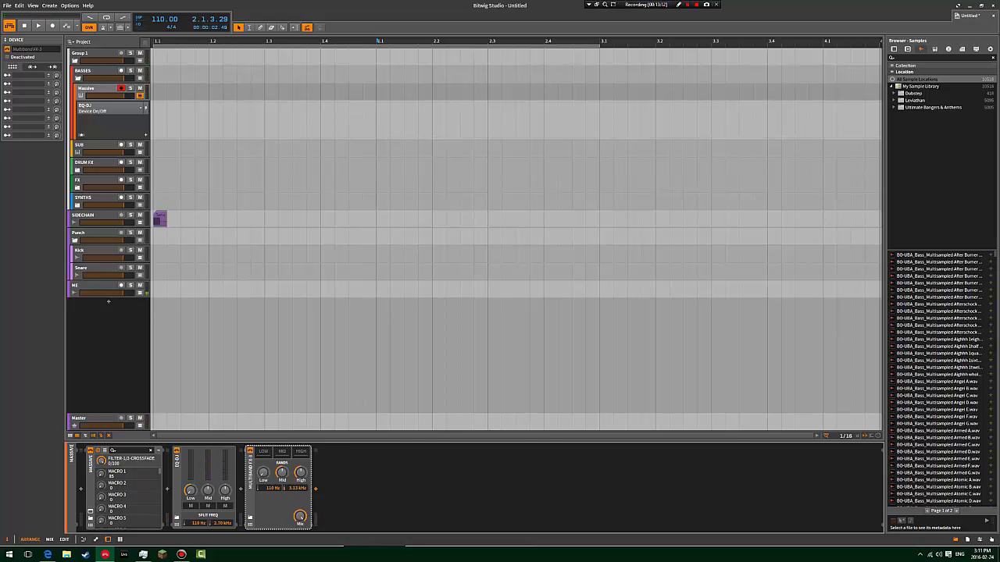
Insert an EQ-5 after Multiband FX-3 and set its first band to highpass24 at 110 Hz.
left_click(316, 489)
type("eq-5")
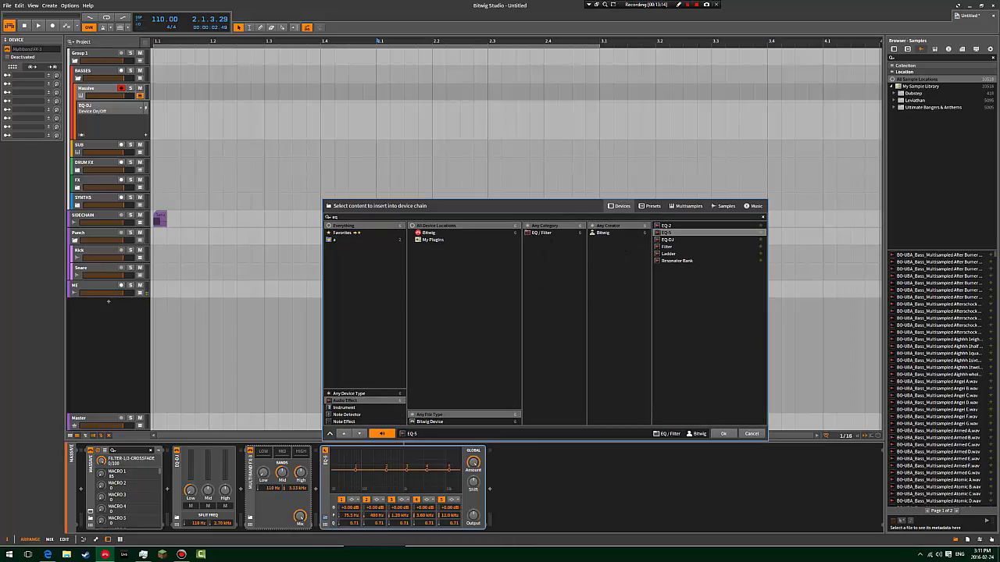
key("Return")
left_click(354, 500)
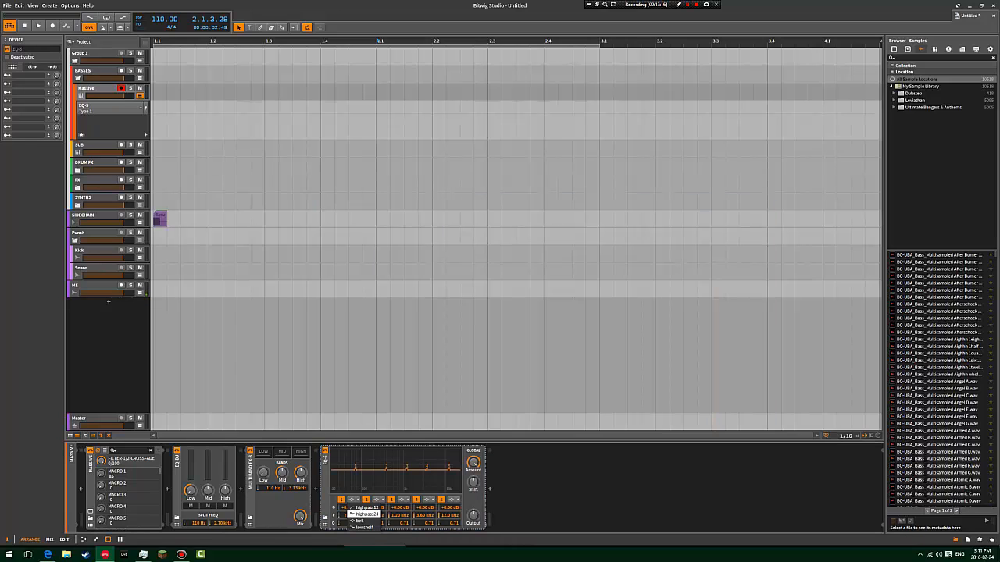
left_click(361, 514)
double_click(351, 516)
type("110")
key("Return")
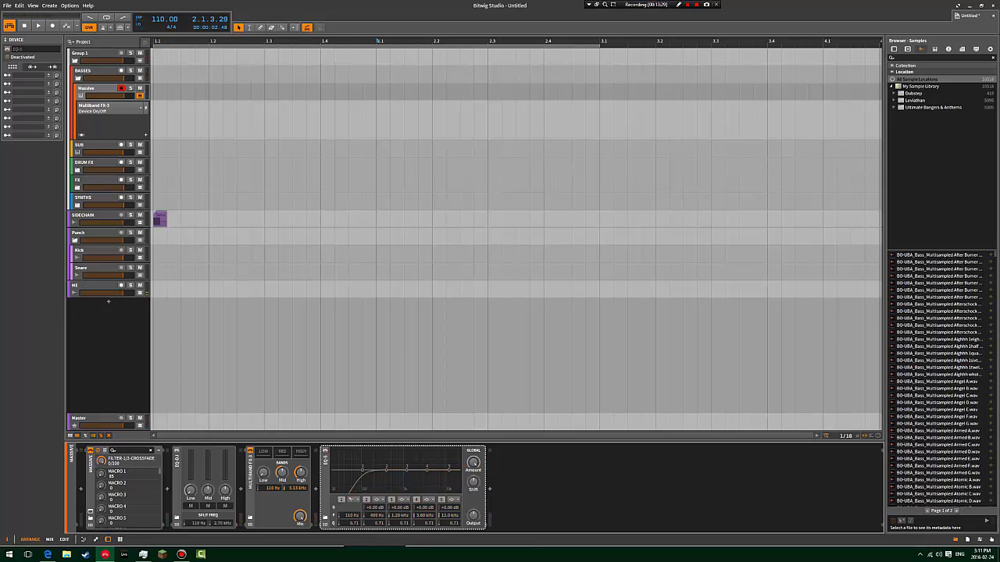
Delete the EQ-5, EQ-DJ and Multiband FX-3 so only Massive remains in the device chain.
key("Right")
left_click(178, 488, "ctrl")
key("Delete")
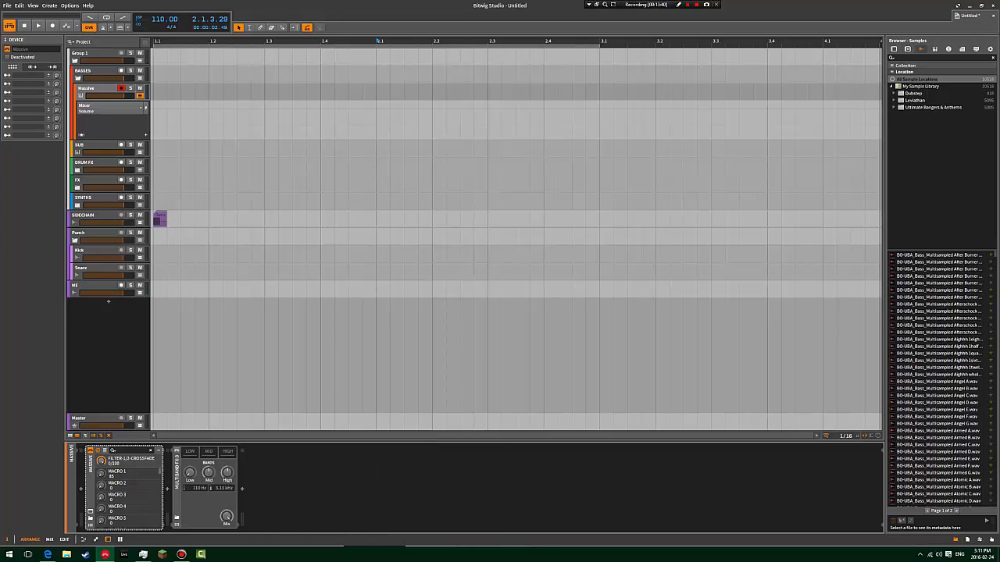
key("Delete")
Open the device browser for the slot after Massive and look through the available audio effects.
left_click(166, 489)
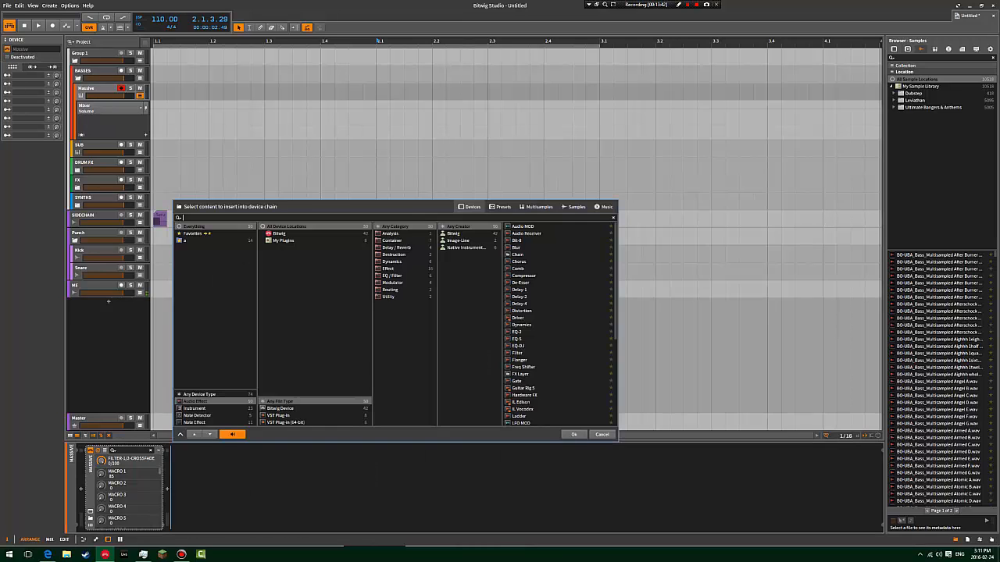
scroll(559, 324, "down", 1)
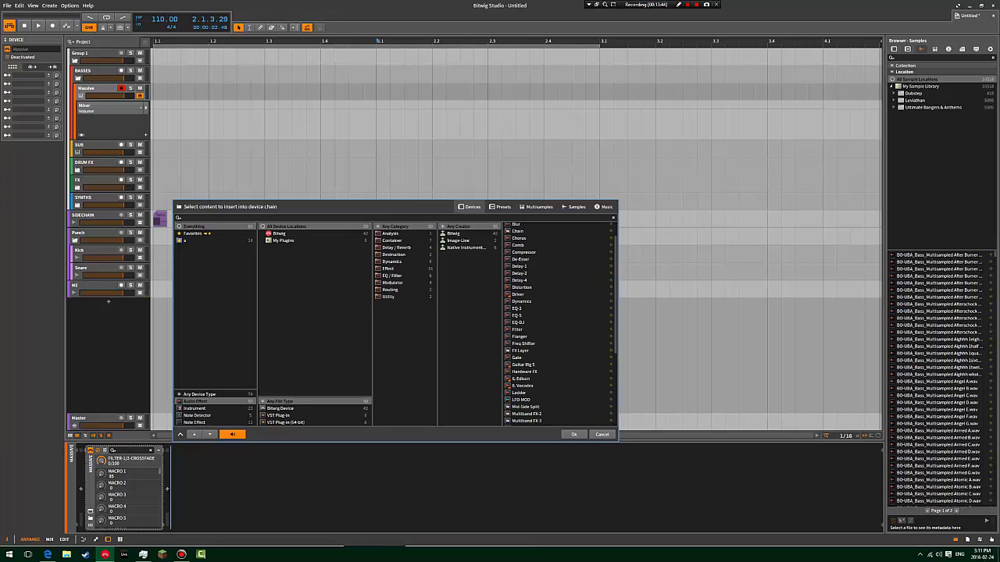
scroll(559, 324, "up", 1)
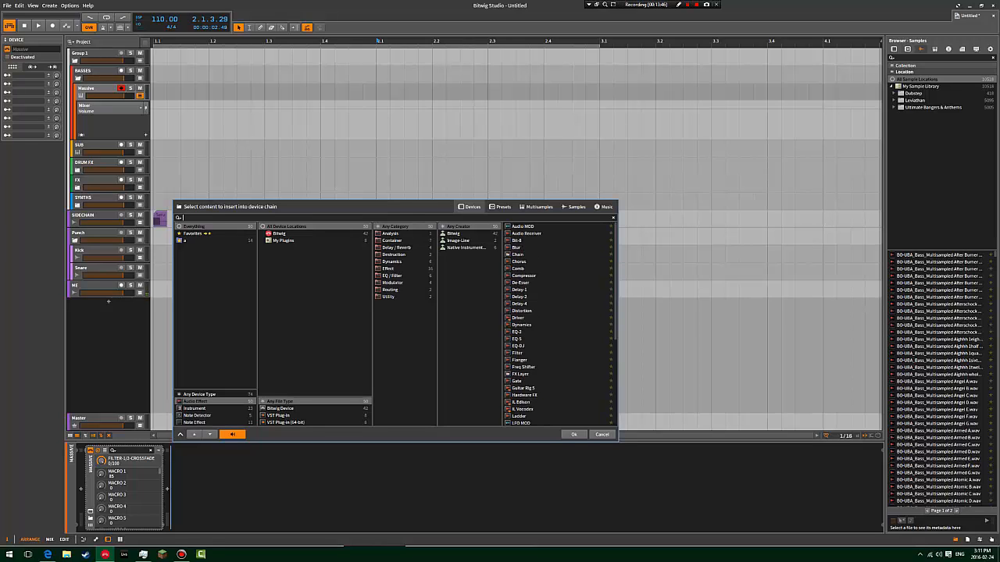